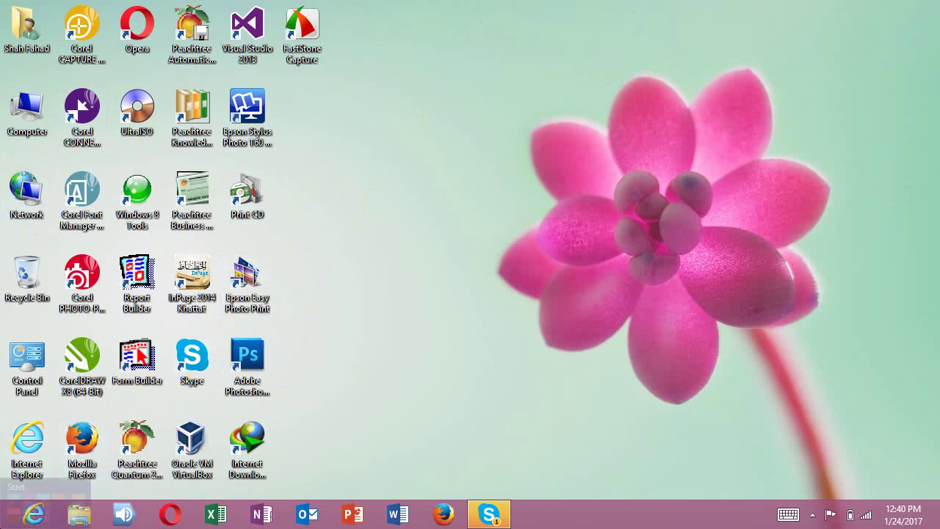
Step: Launch the Access 2016 tile from the Windows 8 Start screen
left_click(11, 522)
scroll(415, 326, "down", 10)
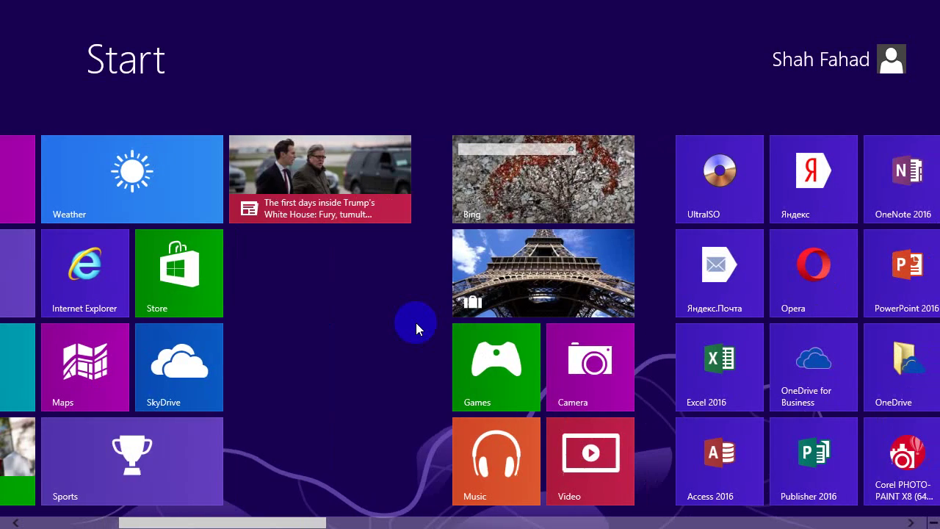
scroll(416, 328, "down", 3)
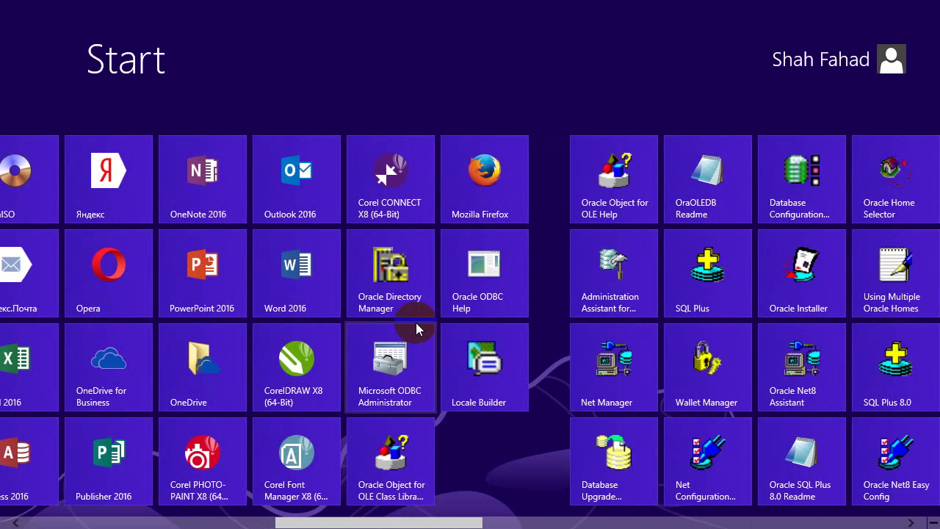
scroll(416, 329, "up", 2)
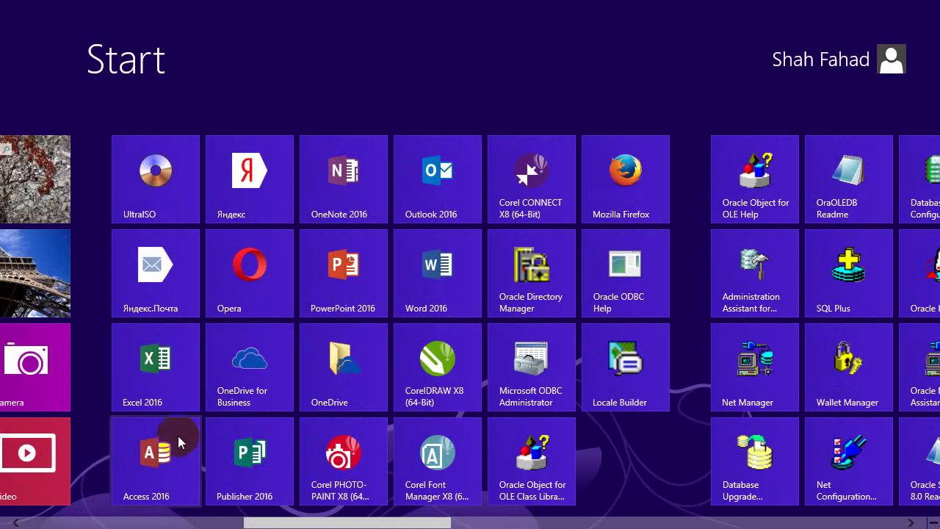
left_click(178, 441)
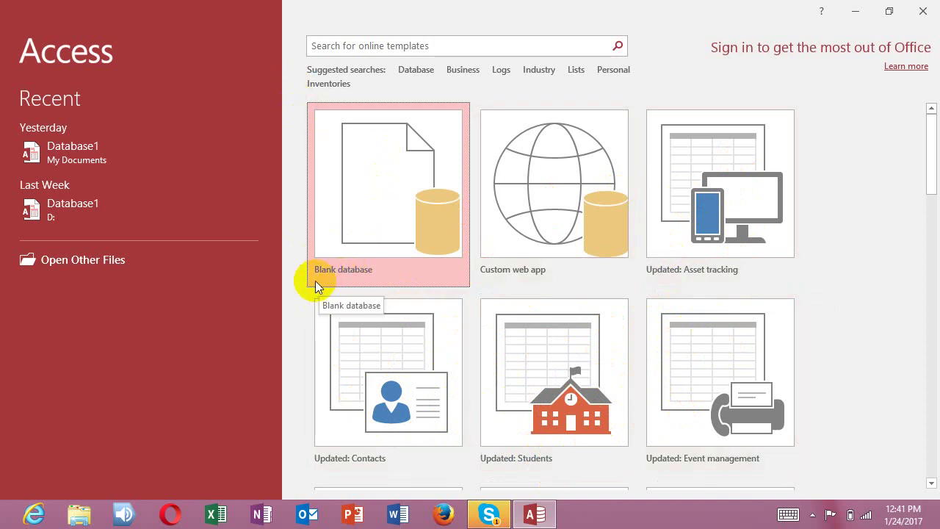
Step: Choose the Blank database template on the Access start page
left_click(370, 261)
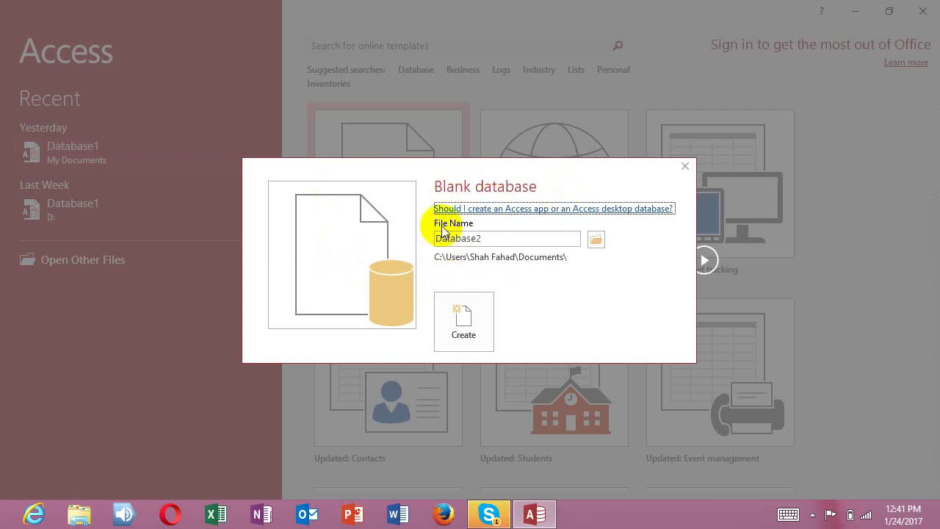
Step: Name the new blank database 'First' and create it in Documents
left_click(495, 239)
left_click_drag(434, 238, 535, 238)
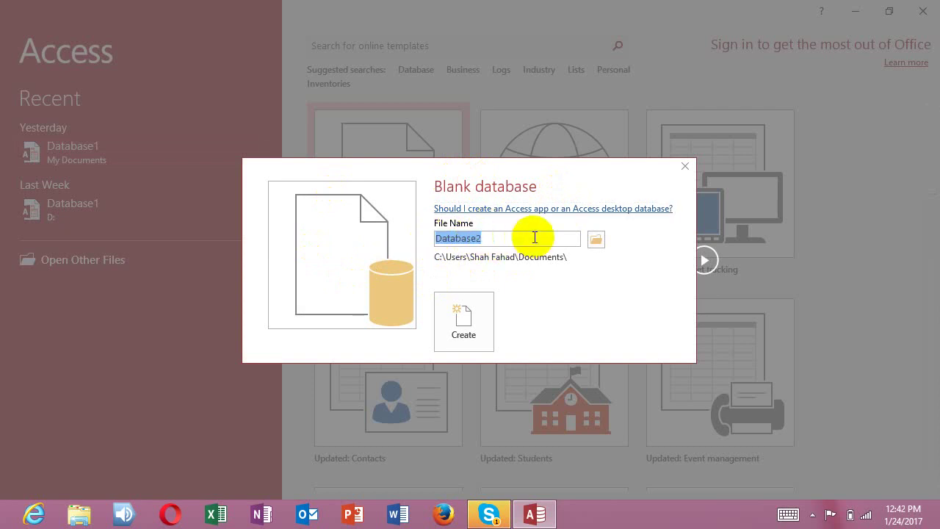
type("fIR")
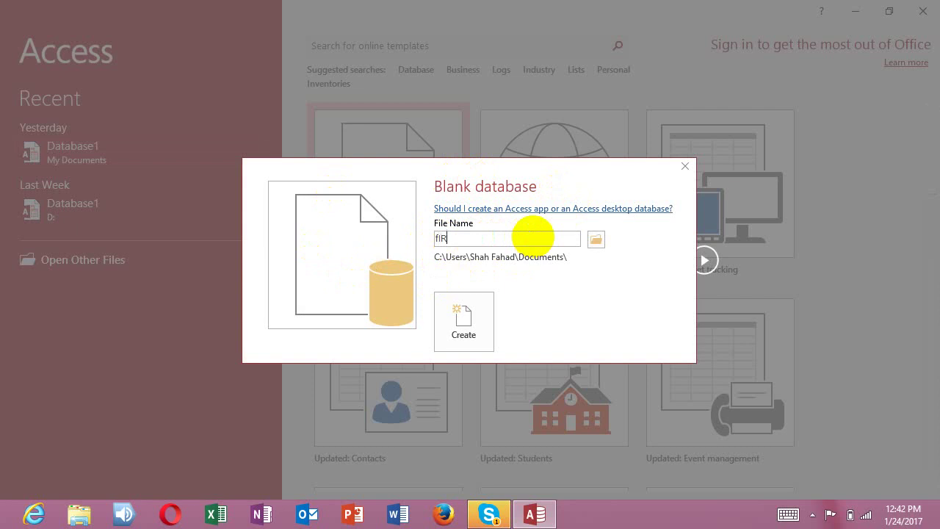
key("BackSpace")
key("BackSpace")
key("BackSpace")
type("First")
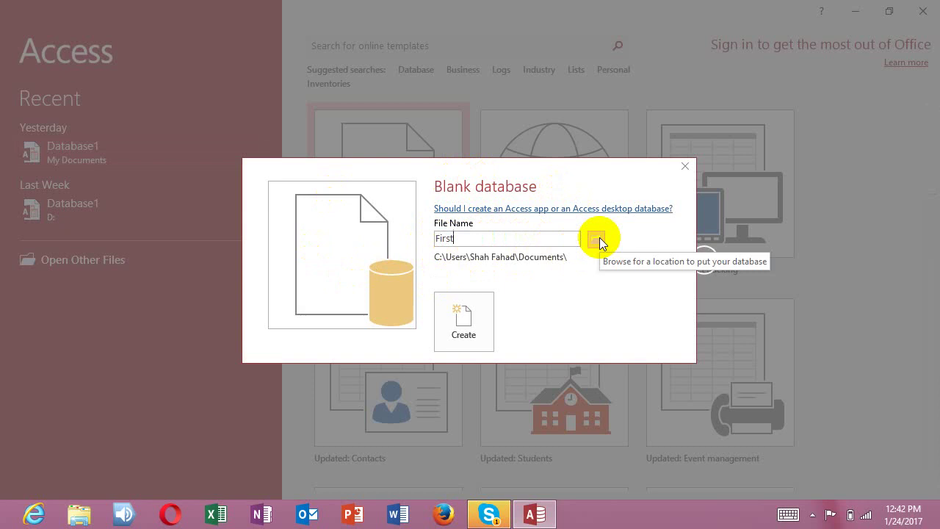
left_click(465, 320)
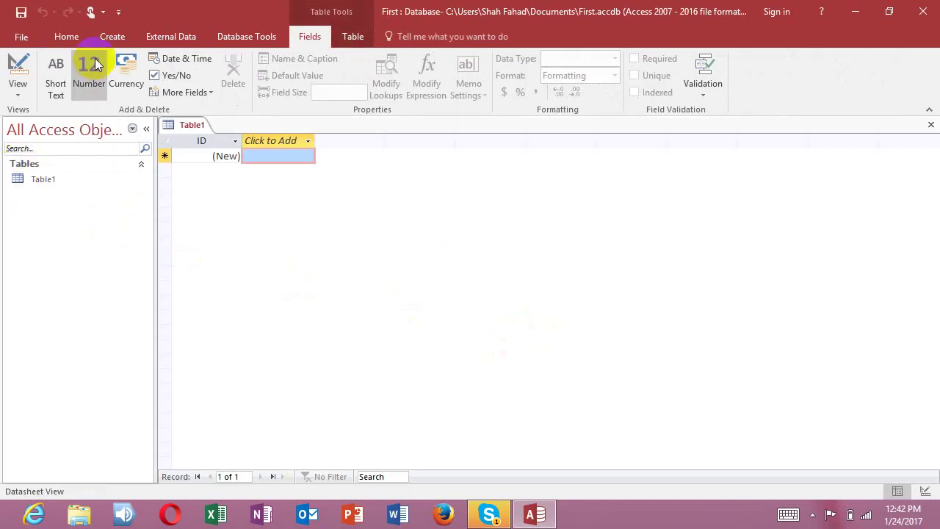
Step: Add a Table2, try deleting it, and dismiss the cannot-delete warning
left_click(112, 38)
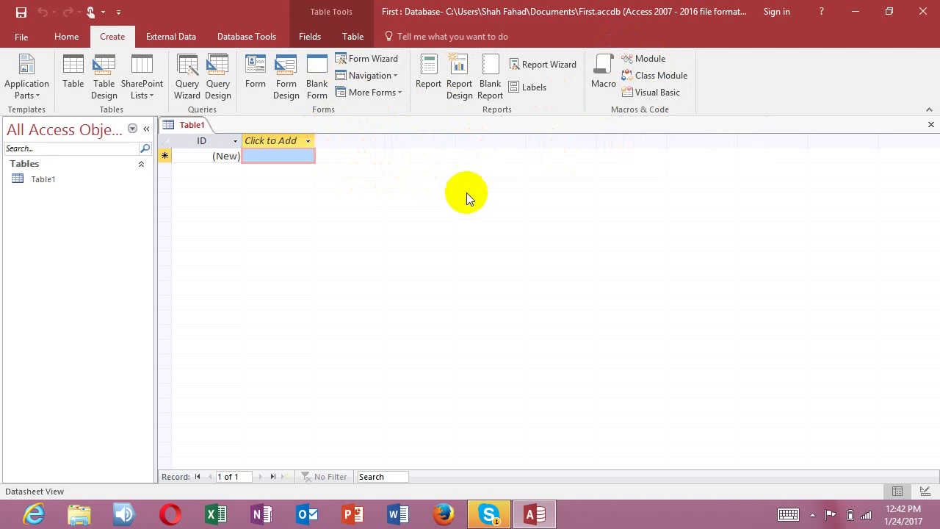
left_click(67, 71)
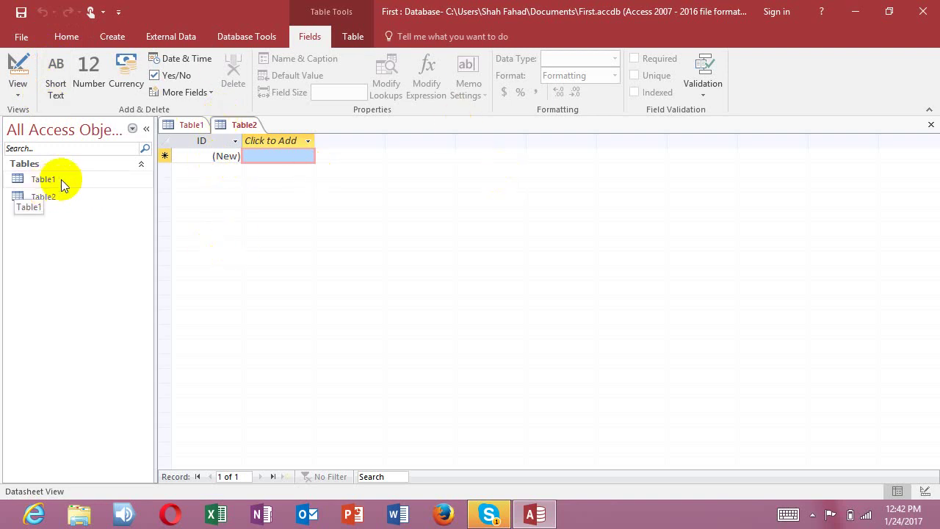
left_click(47, 200)
right_click(48, 200)
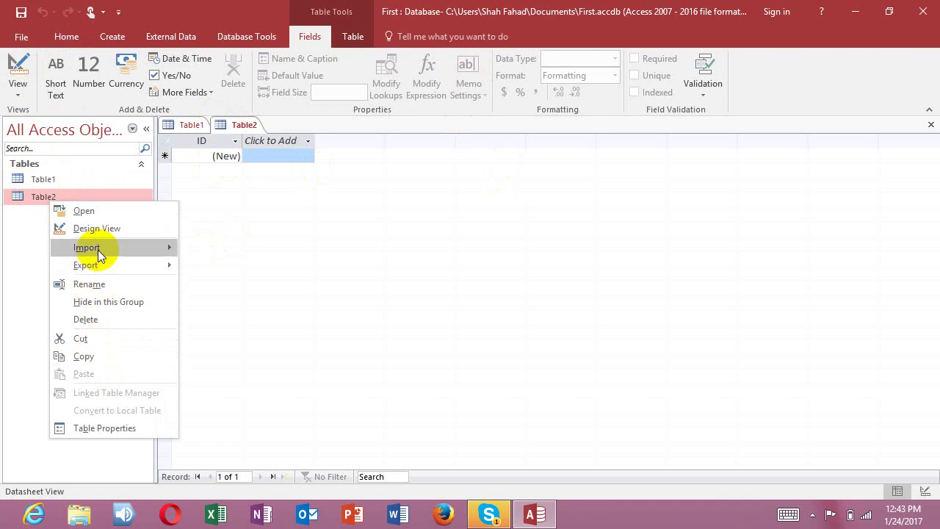
left_click(81, 319)
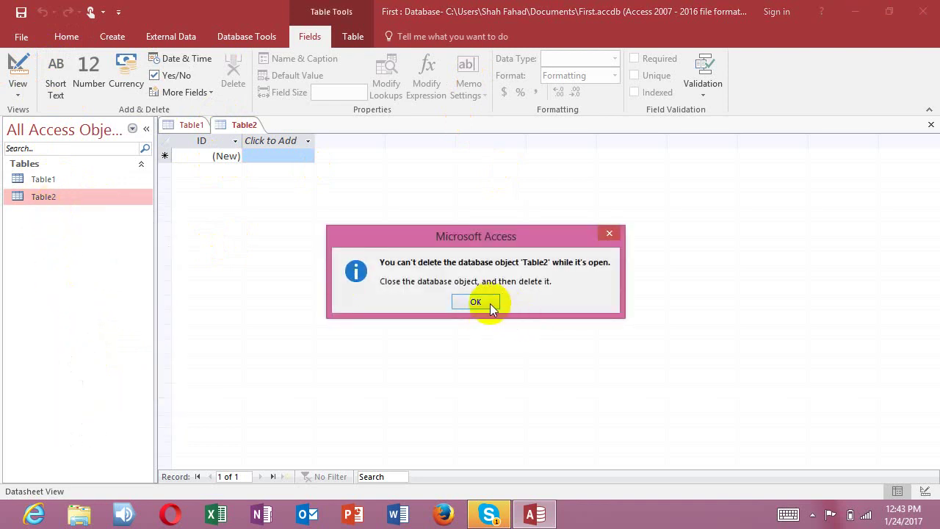
left_click(489, 303)
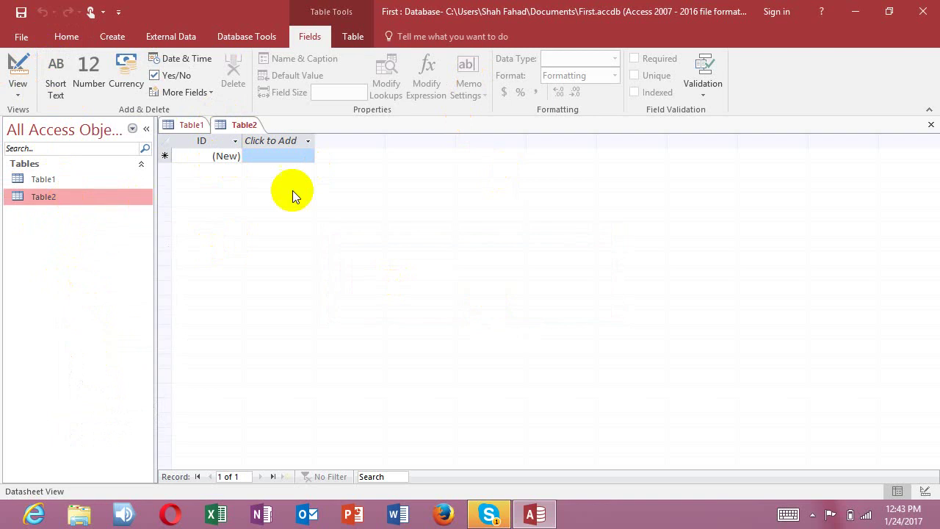
Step: Close both Table2 and Table1 so no tables remain
left_click(931, 125)
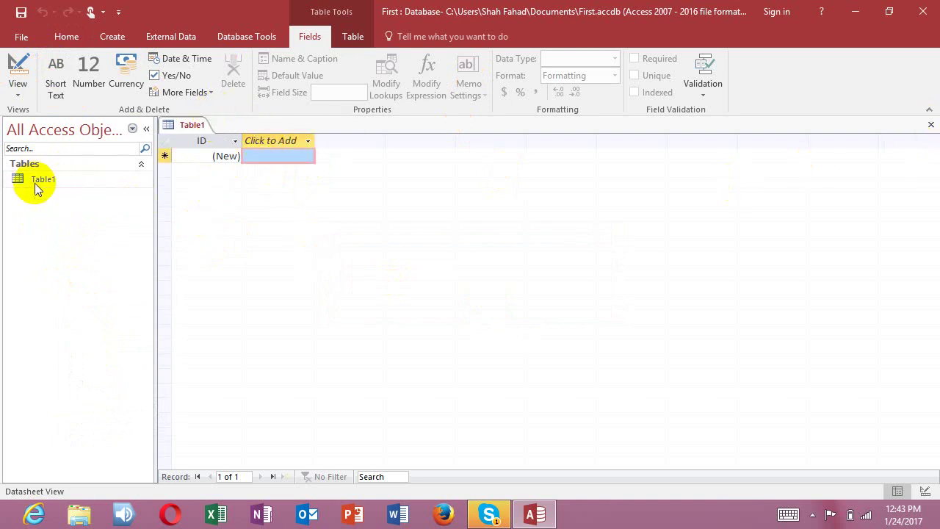
left_click(930, 125)
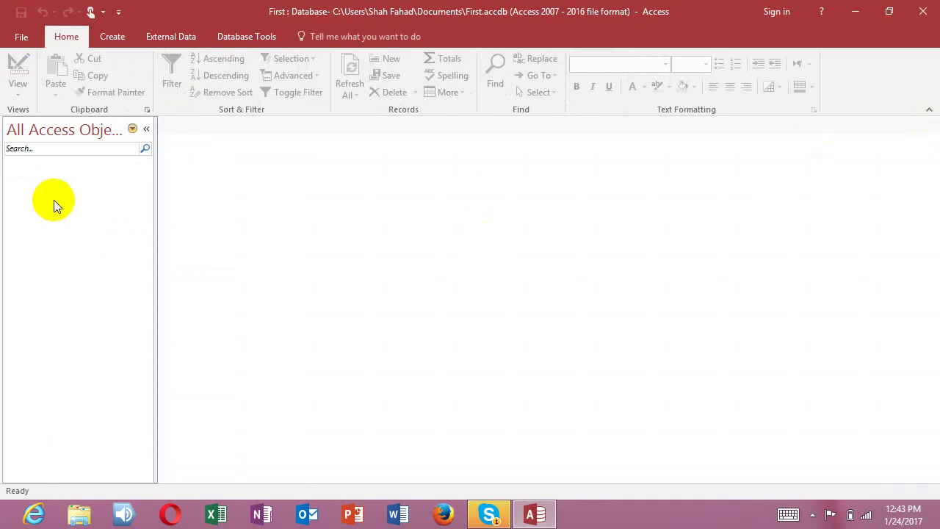
left_click(105, 37)
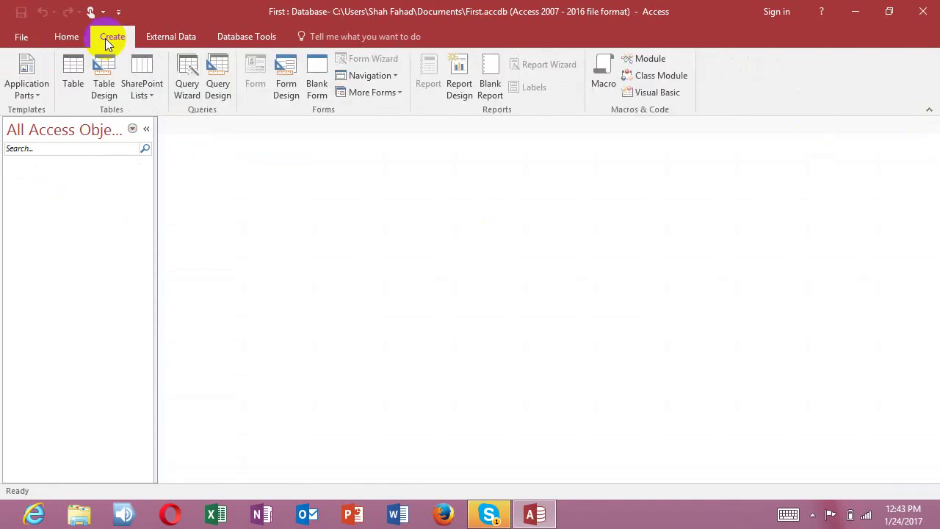
Step: Create a new Table1 and switch it to Design View, prompting for a save name
left_click(73, 70)
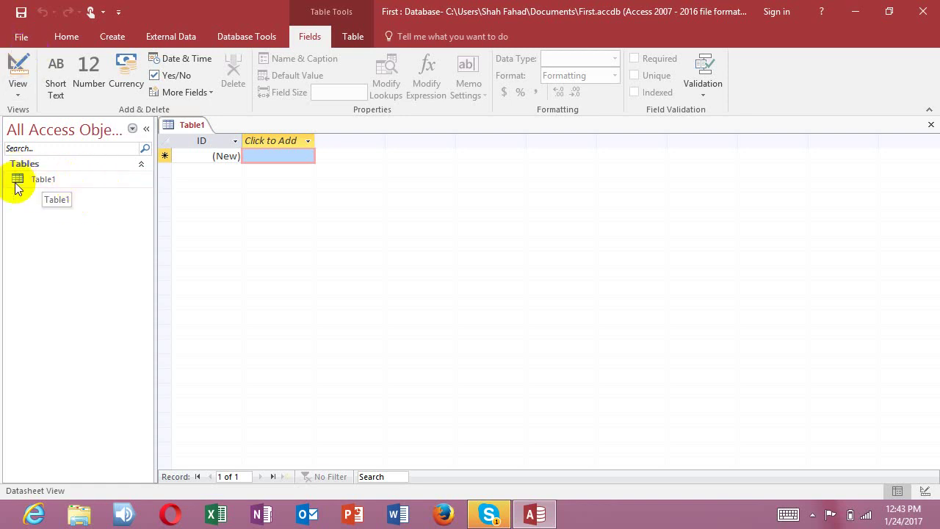
right_click(46, 177)
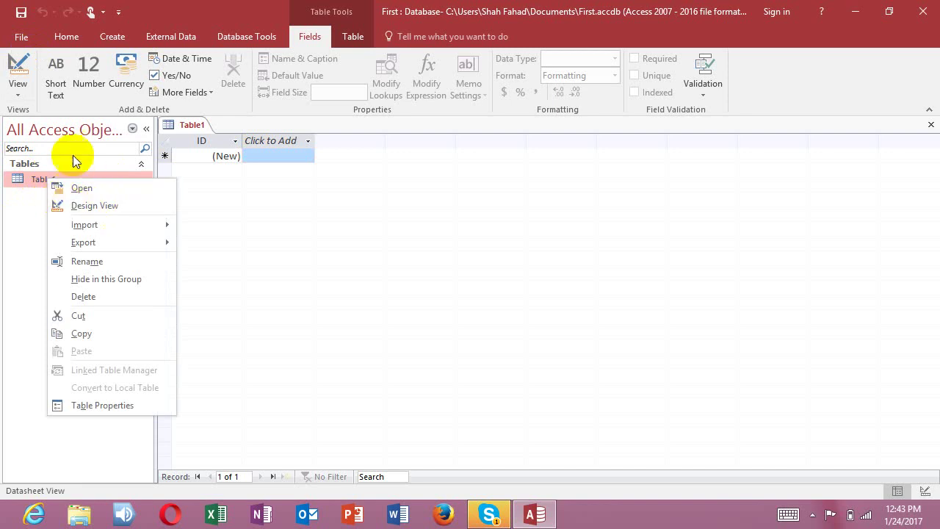
left_click(22, 186)
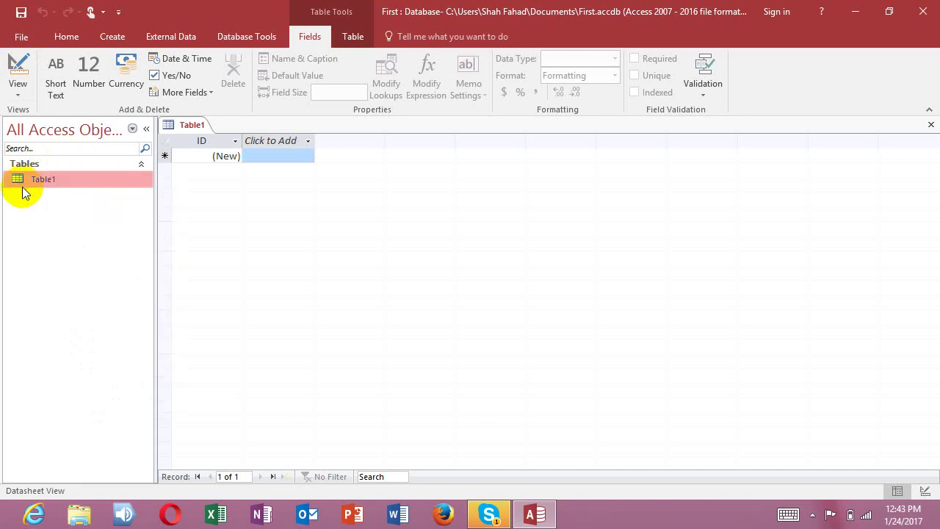
left_click(19, 98)
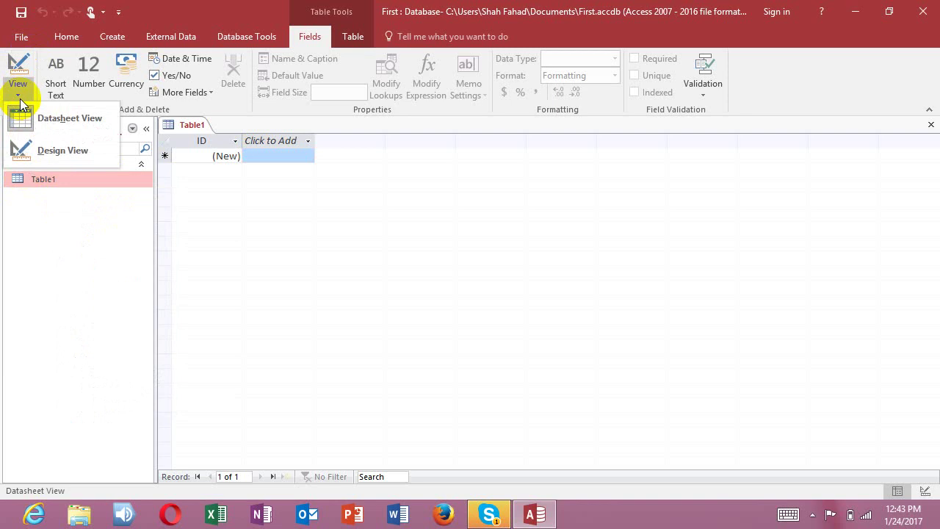
left_click(33, 151)
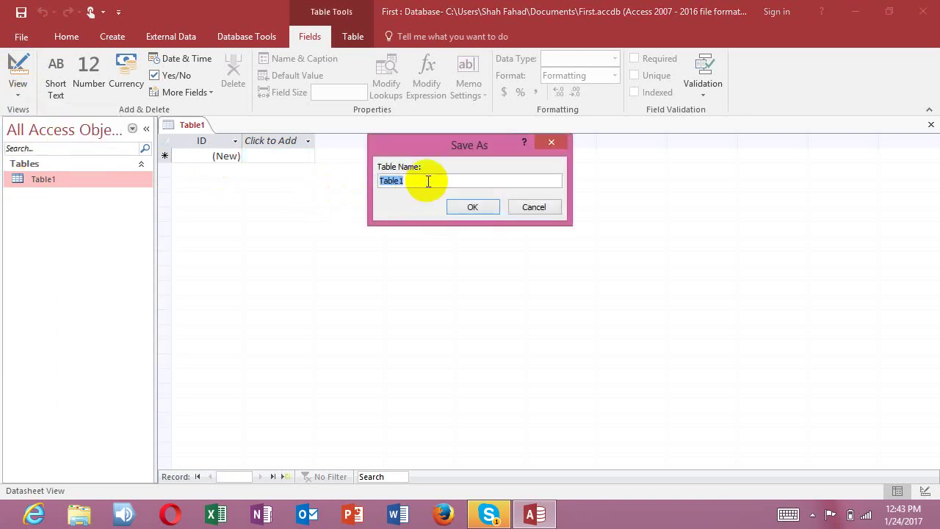
Step: Save the table as 'My Project' and keep ID as its AutoNumber primary key
left_click_drag(430, 153, 429, 201)
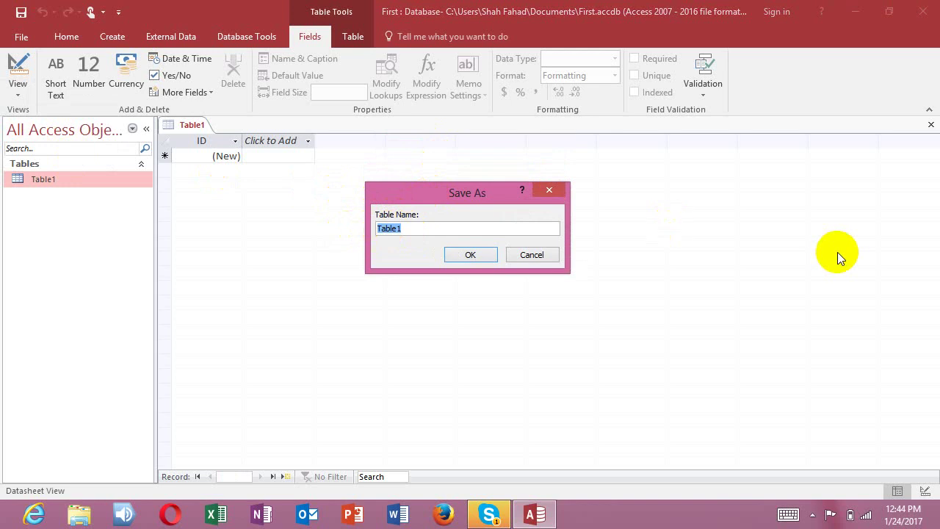
type("My Project")
left_click(474, 255)
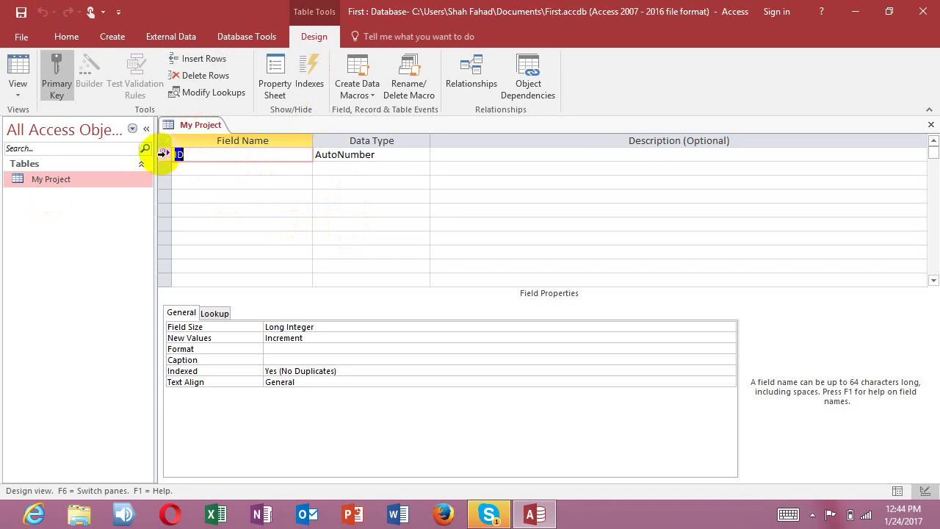
left_click(62, 84)
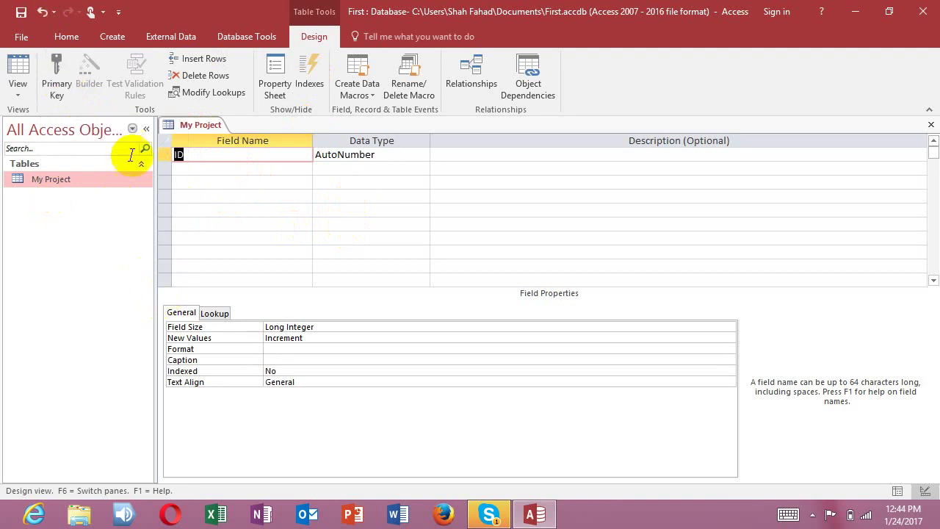
left_click(64, 94)
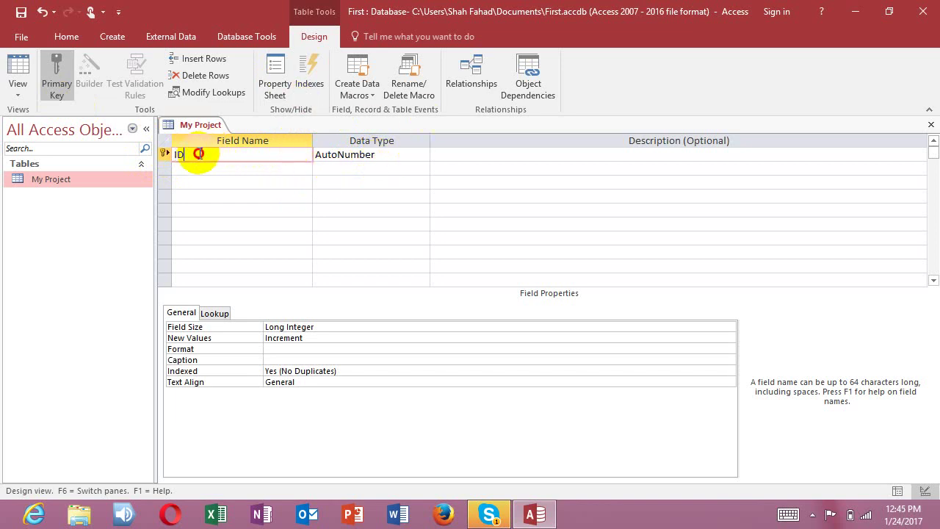
Step: Rename the ID field to Sno, keeping AutoNumber as its data type
left_click(164, 154)
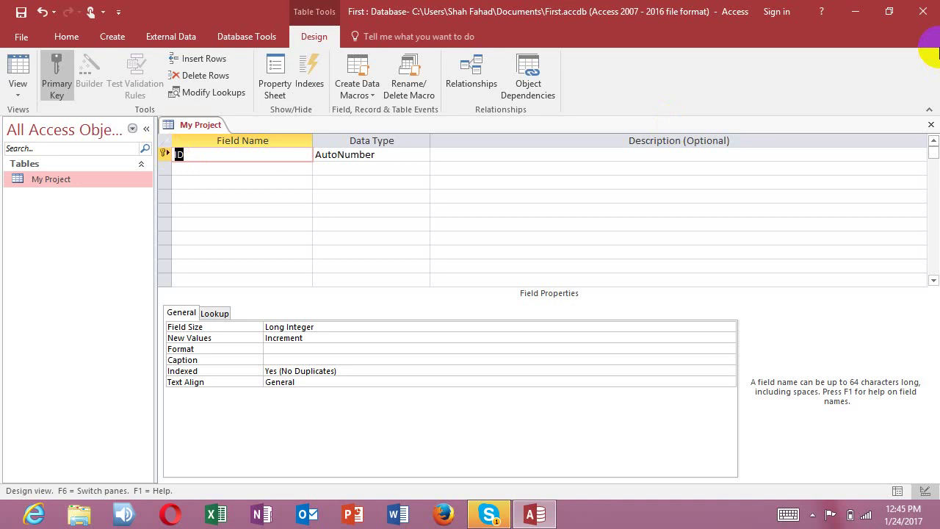
type("Sno")
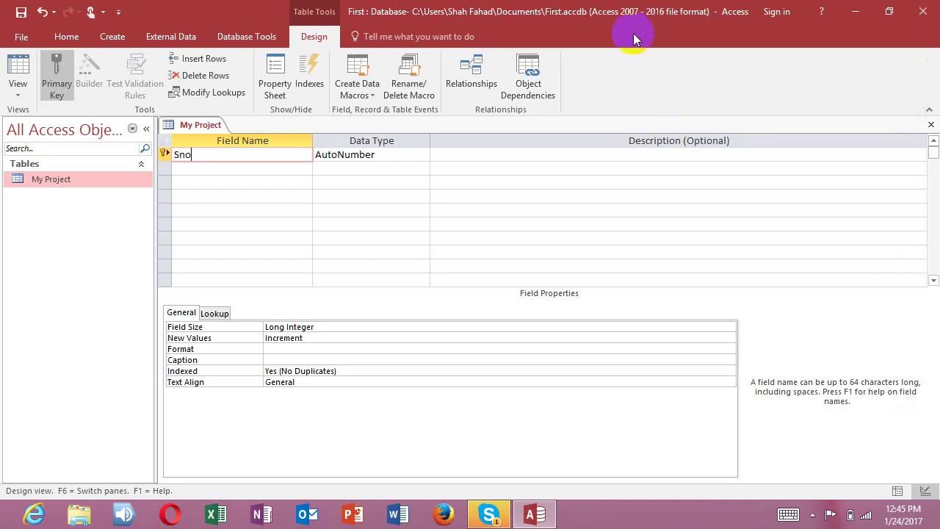
left_click(413, 152)
left_click(423, 155)
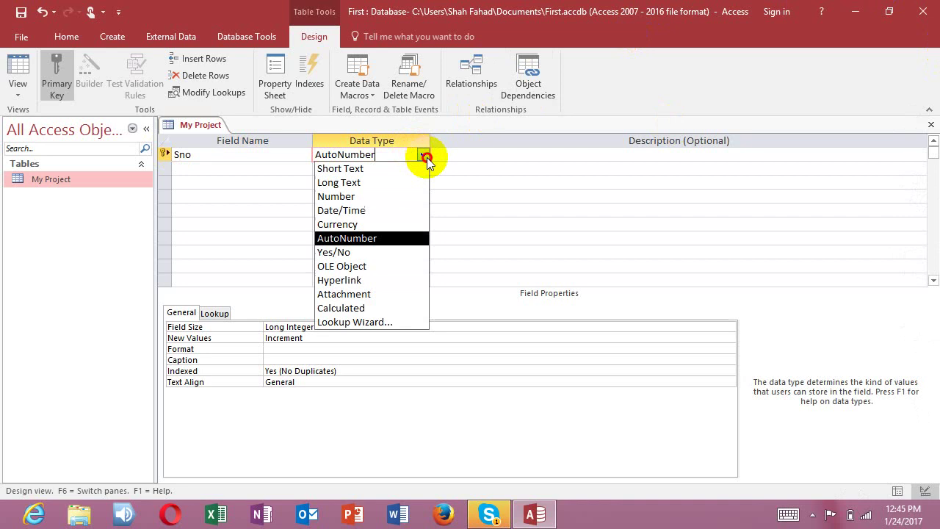
left_click(425, 156)
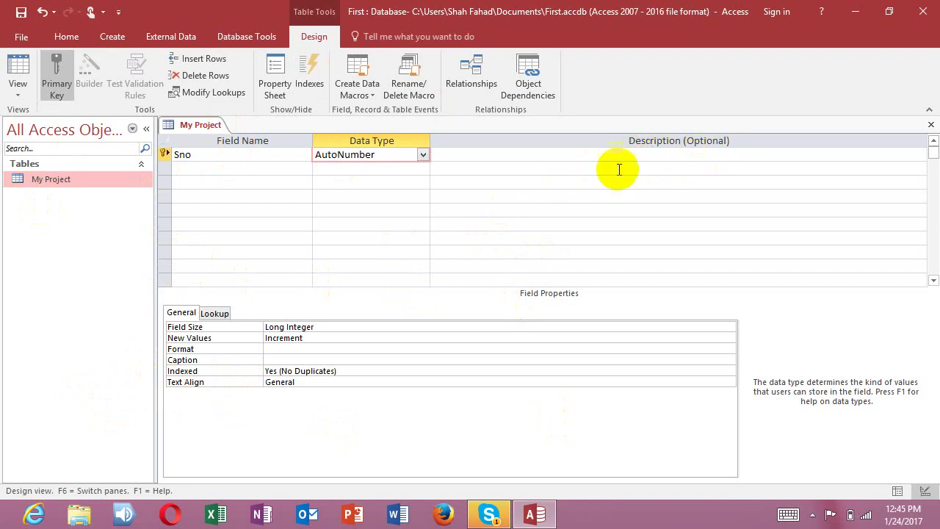
Step: Describe Sno as 'THIS CELL IS USED FOR ENTERING SERIAL NO'
left_click(495, 152)
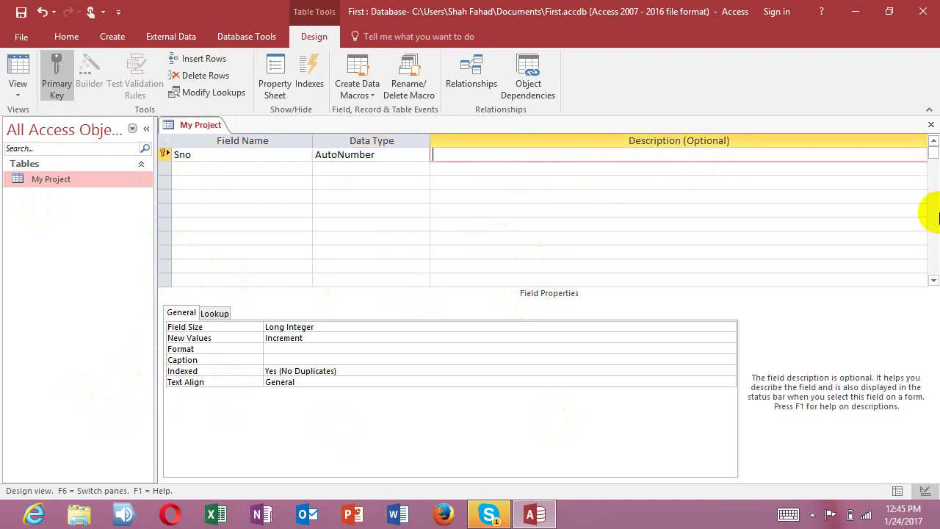
key("Caps_Lock")
type("THIS CELL IS USED FOR ENTE")
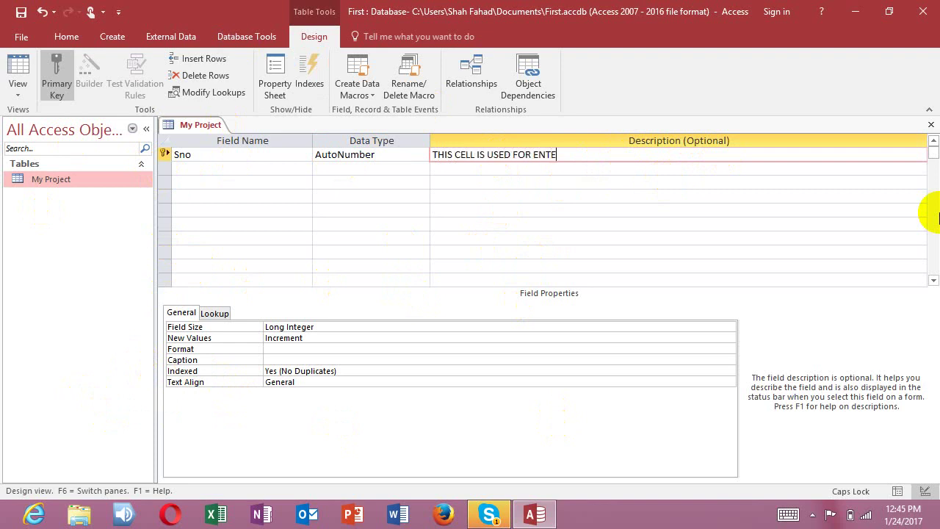
type("RING SERIAL NO")
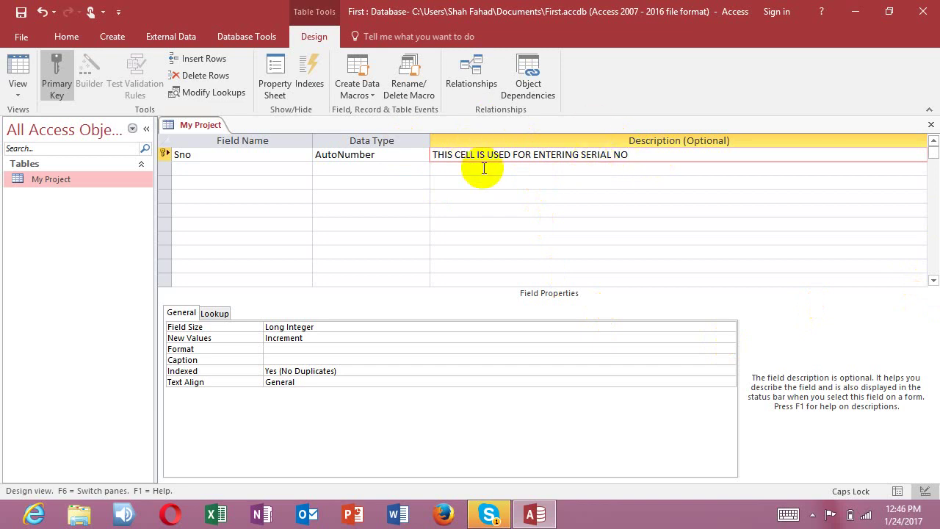
left_click(202, 170)
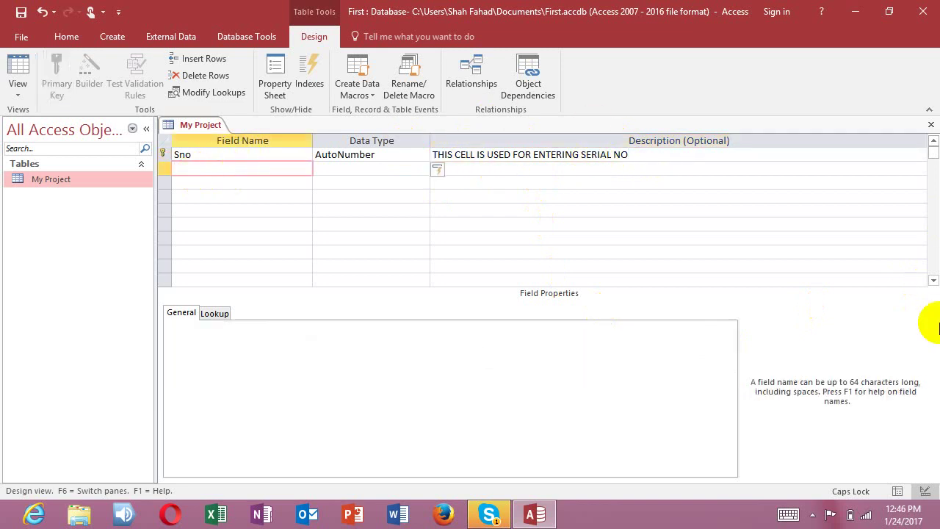
Step: Add Name and Fname as Short Text fields, accepting the reserved-word warning for Name
type("n")
type("Name")
key("Tab")
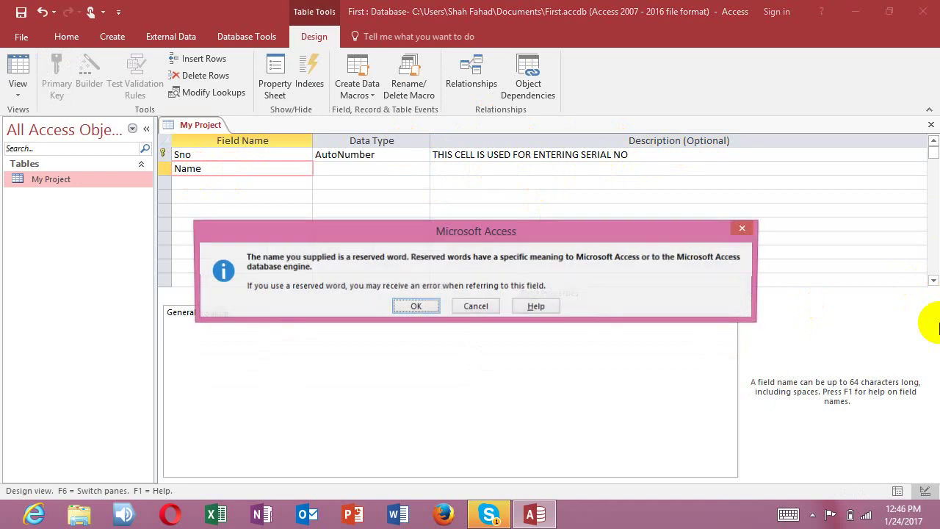
key("Return")
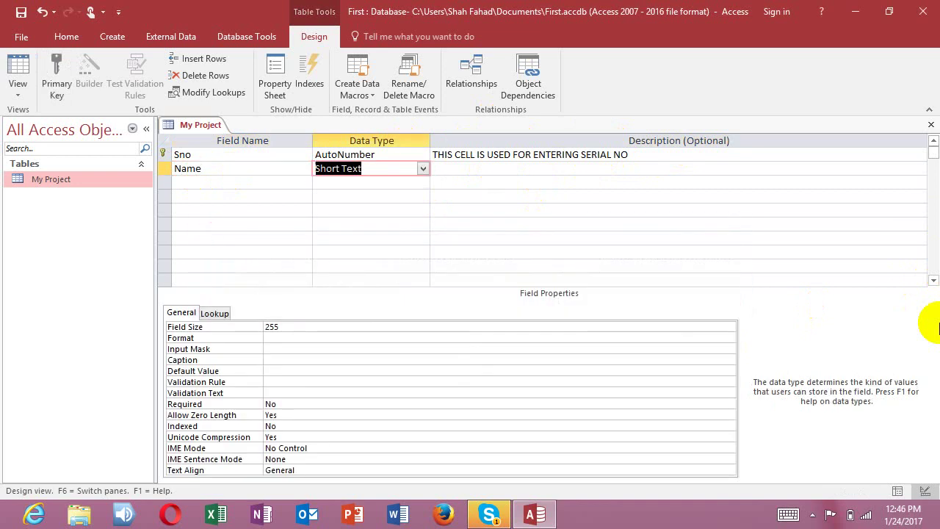
left_click(423, 169)
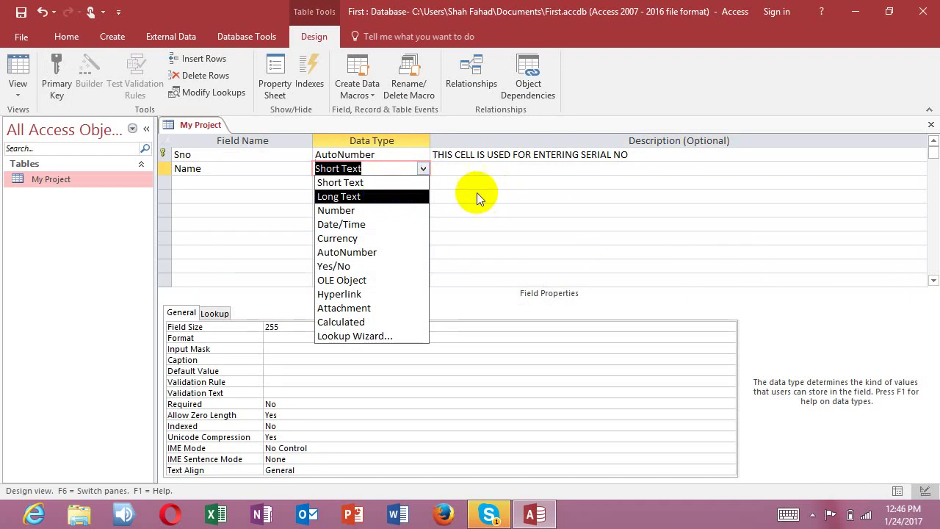
left_click(395, 190)
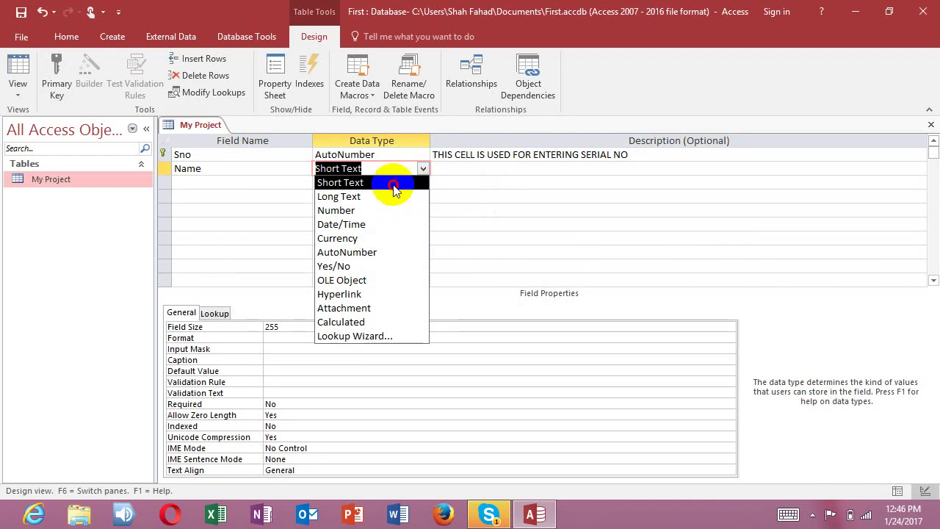
left_click(209, 182)
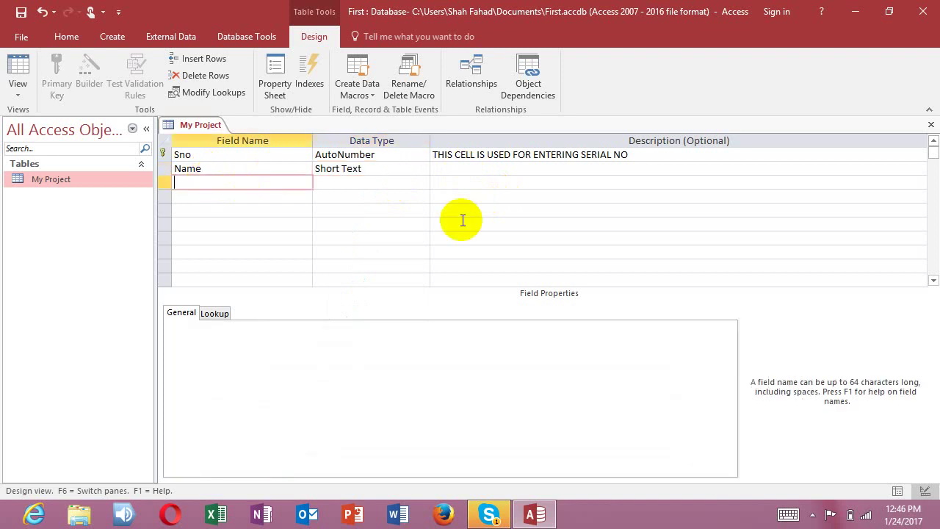
type("Fname")
key("Tab")
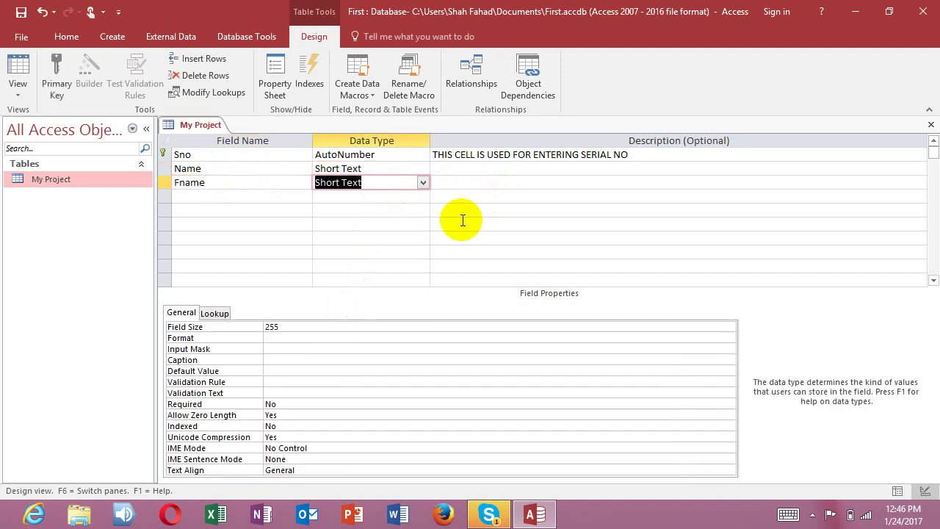
left_click(231, 195)
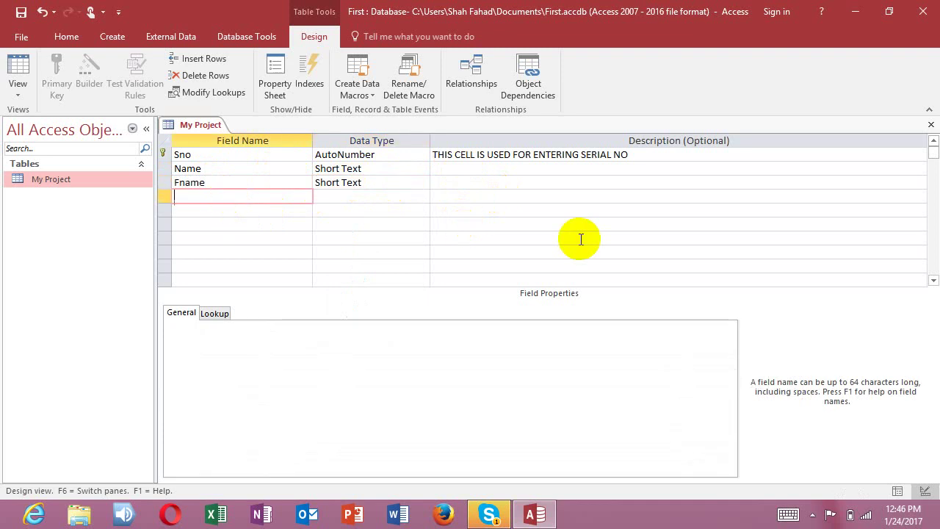
Step: Add an Address field with the Long Text data type
type("Address")
key("Tab")
type("l")
key("Tab")
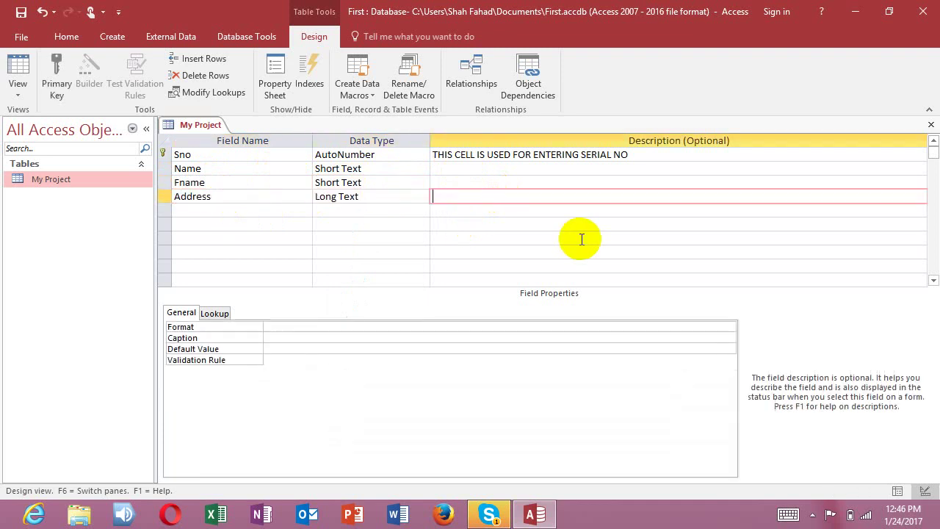
key("Tab")
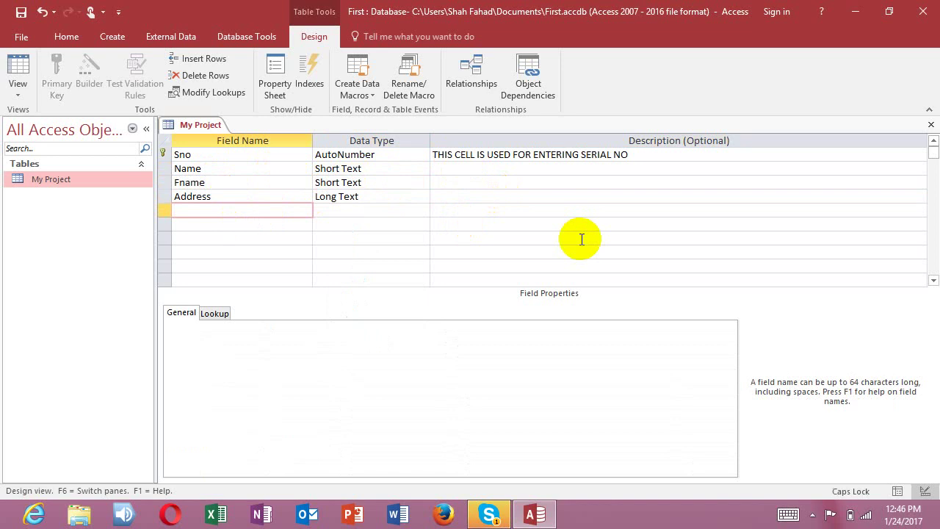
Step: Add an Email field with the Hyperlink data type
type("Email")
key("Tab")
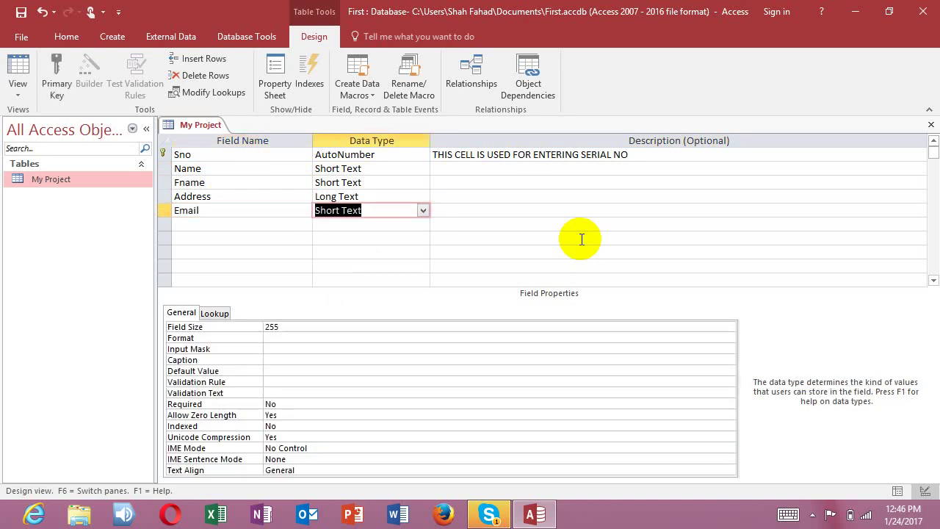
left_click(423, 211)
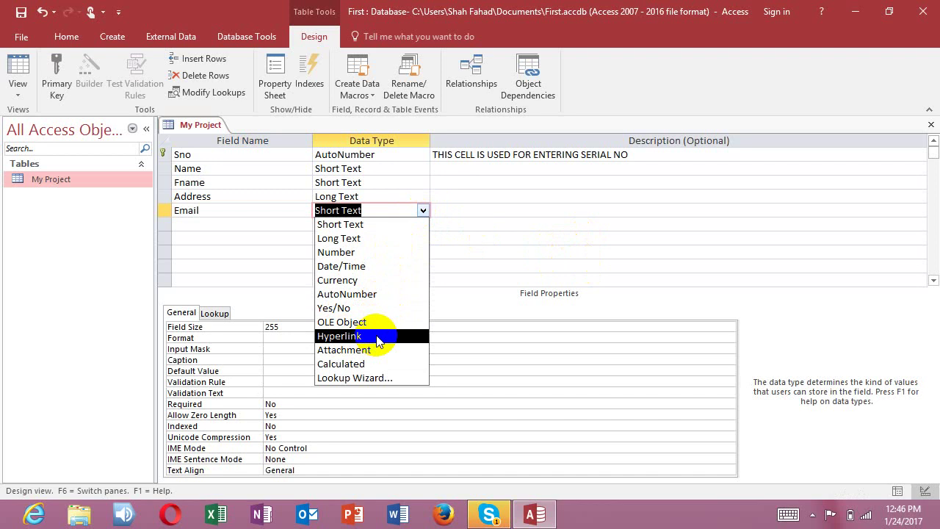
left_click(377, 336)
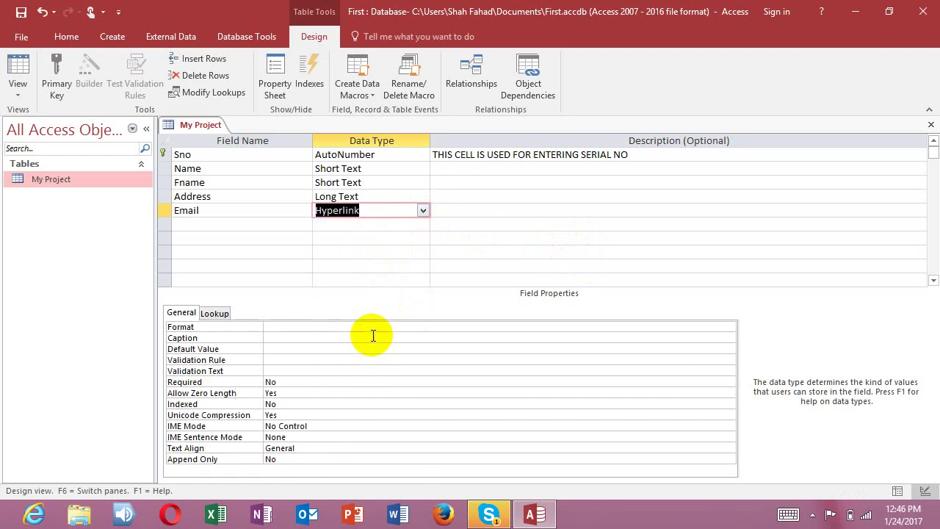
left_click(220, 224)
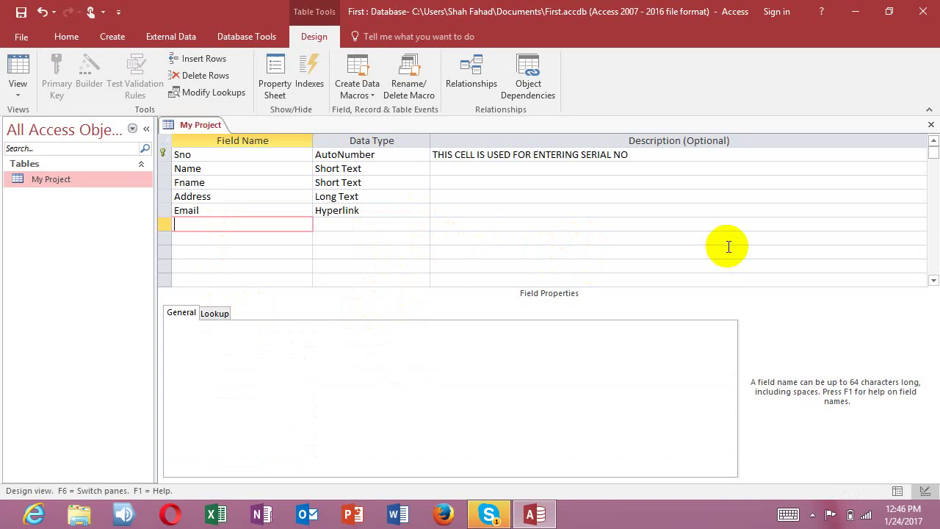
Step: Add English, Maths and Science as Number fields
key("Caps_Lock")
type("E")
key("Caps_Lock")
type("nglish")
key("Return")
type("n")
key("Return")
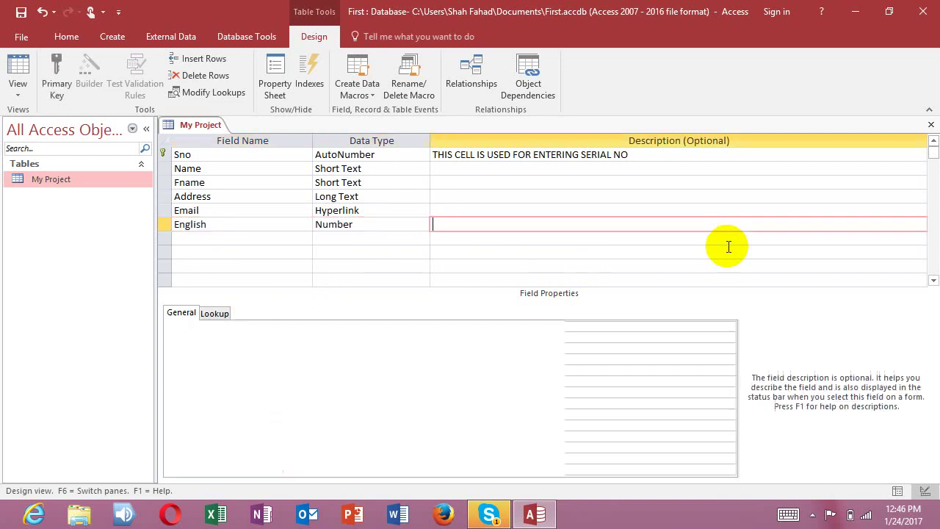
key("Return")
type("Maths")
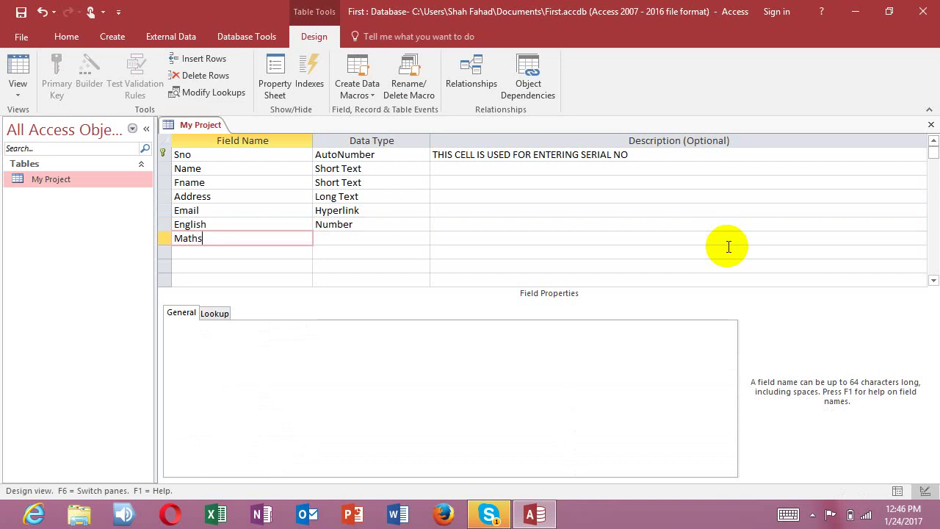
key("Return")
type("n")
key("Return")
key("Return")
key("Caps_Lock")
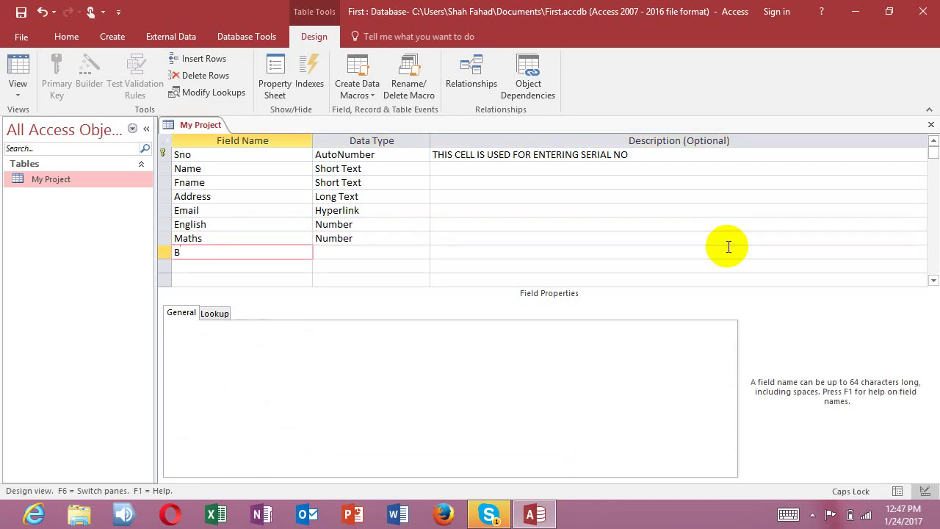
key("Caps_Lock")
type("s")
key("Caps_Lock")
type("C")
key("Caps_Lock")
type("cien")
key("Return")
key("Return")
key("Return")
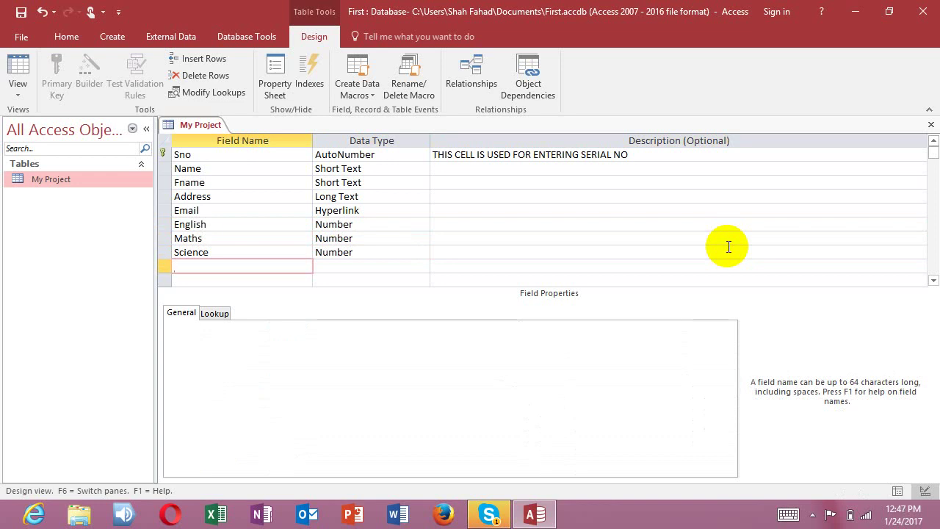
Step: Add a Total field of Calculated type, opening the Expression Builder
type("Total")
key("Tab")
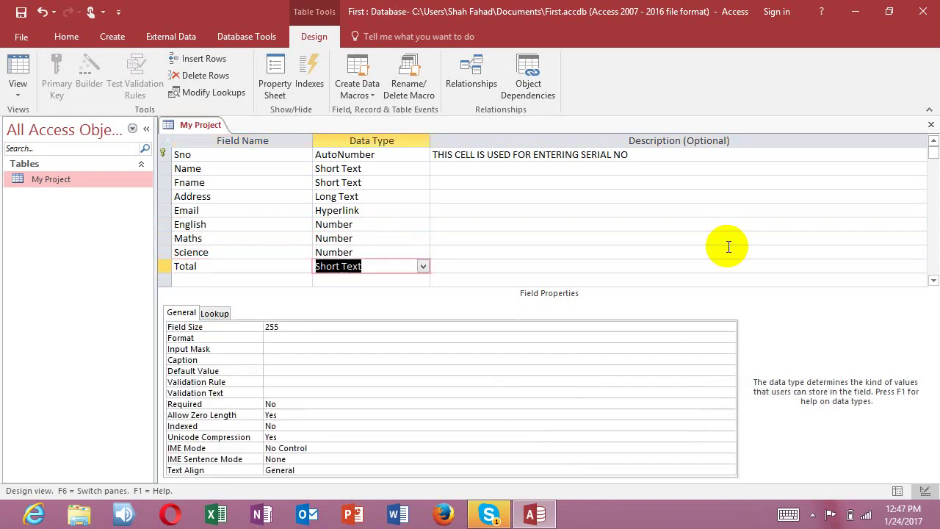
type("calculated")
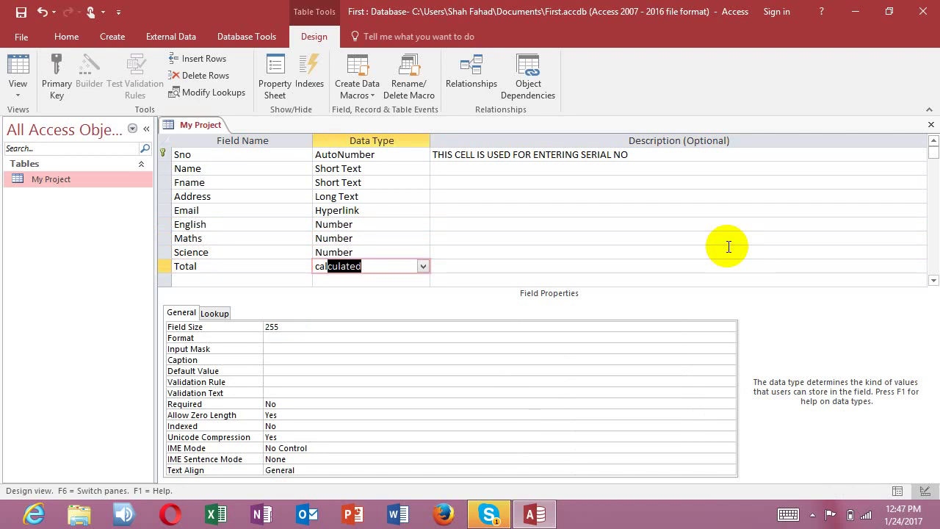
key("Return")
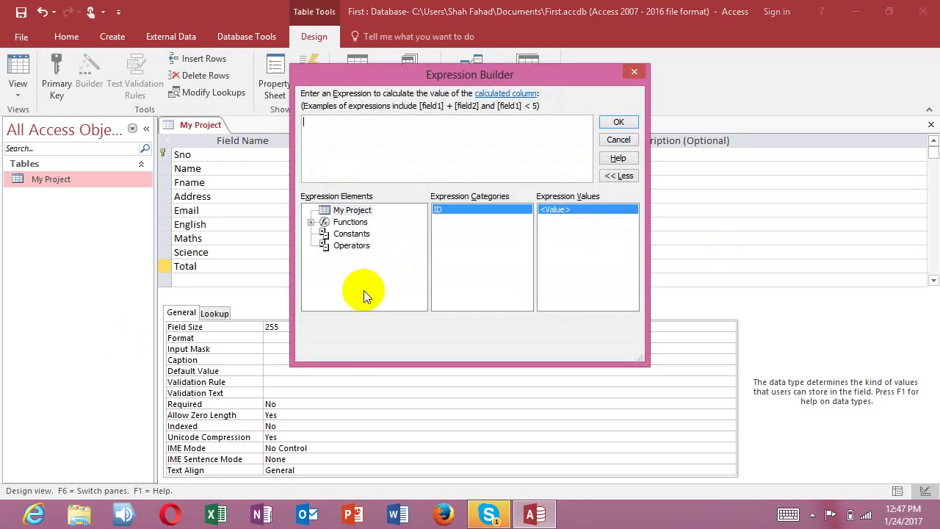
left_click(311, 221)
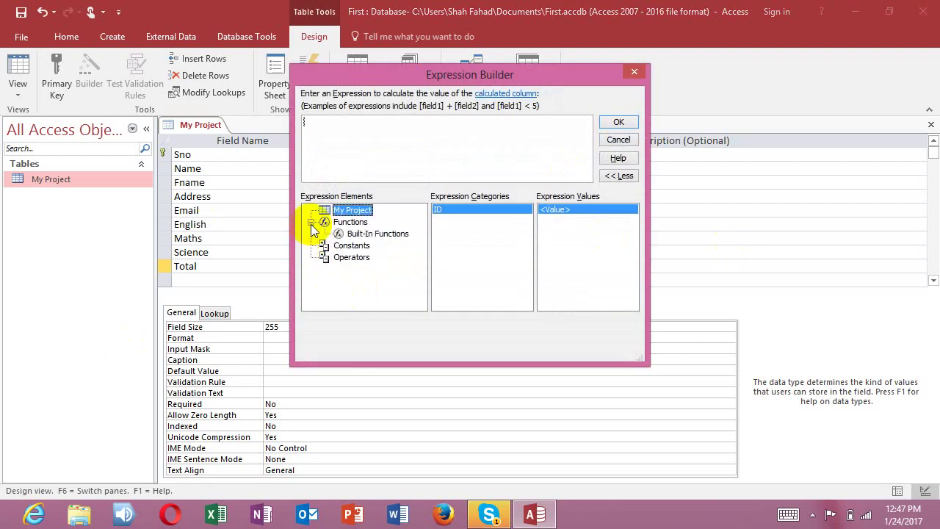
left_click(376, 233)
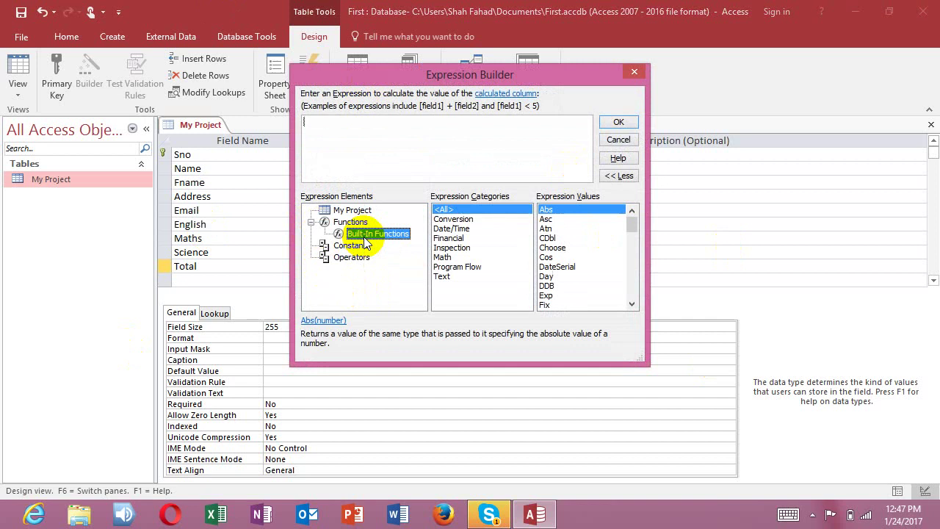
left_click(477, 220)
left_click(470, 228)
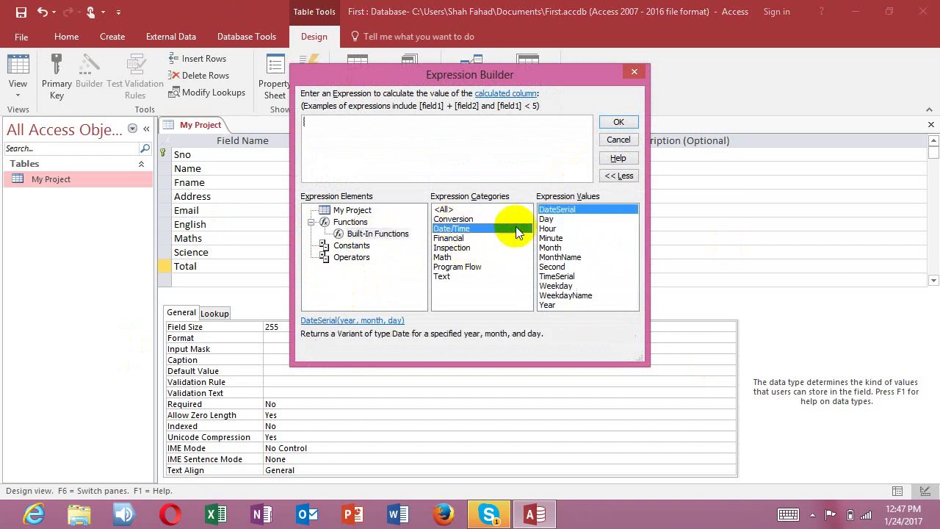
left_click(465, 239)
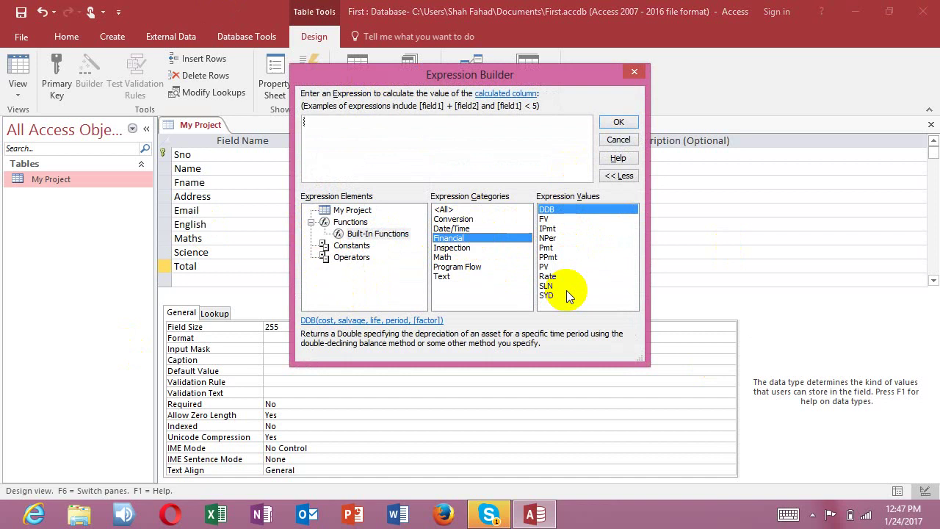
left_click(464, 249)
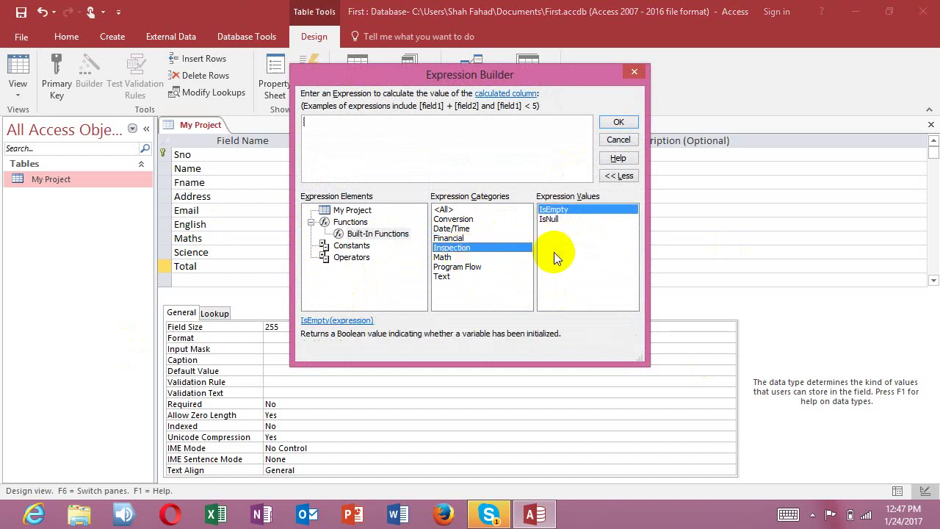
left_click(448, 257)
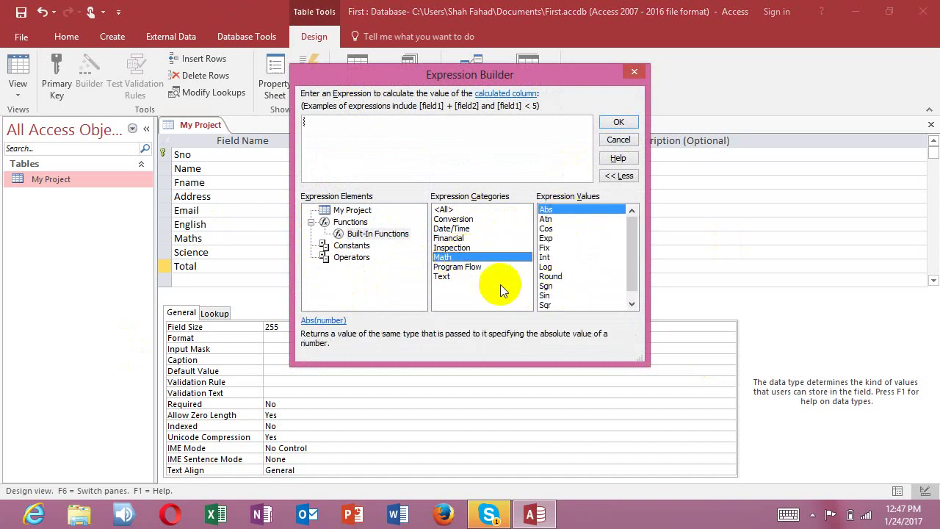
left_click(456, 267)
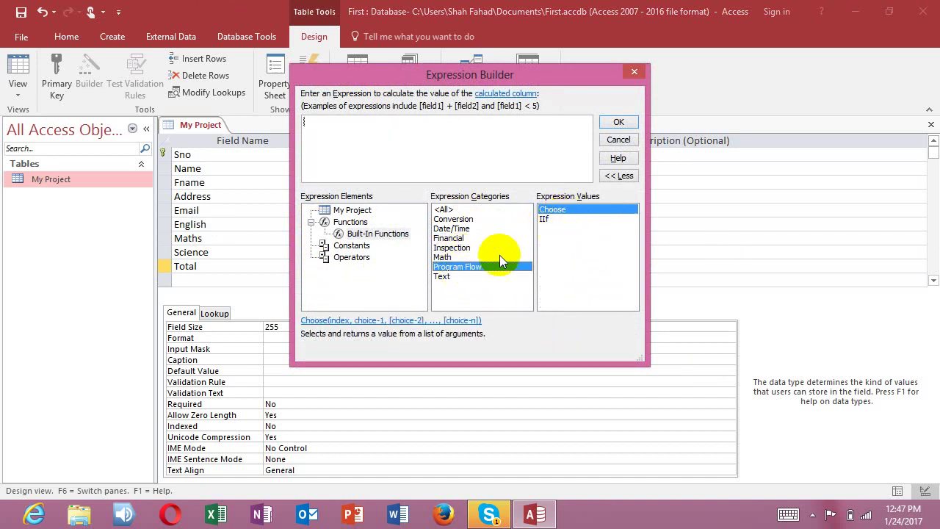
left_click(458, 277)
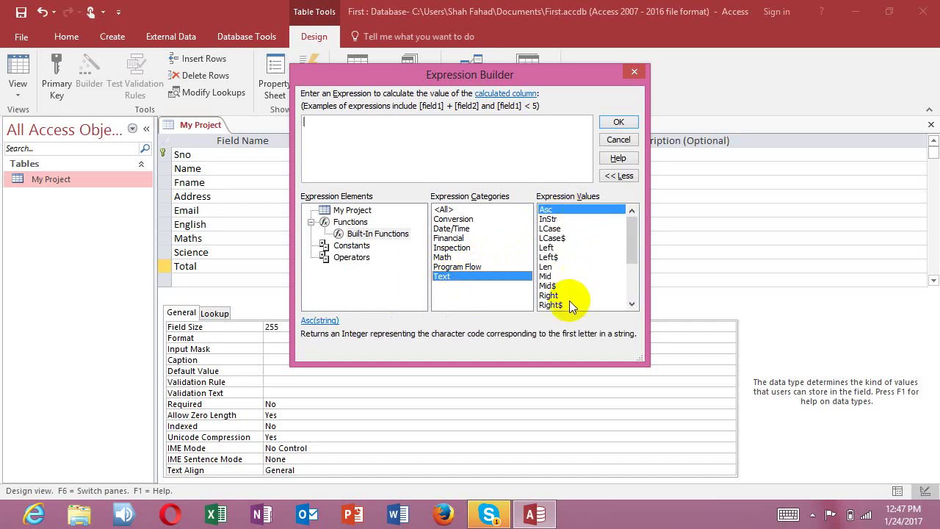
left_click_drag(626, 242, 626, 301)
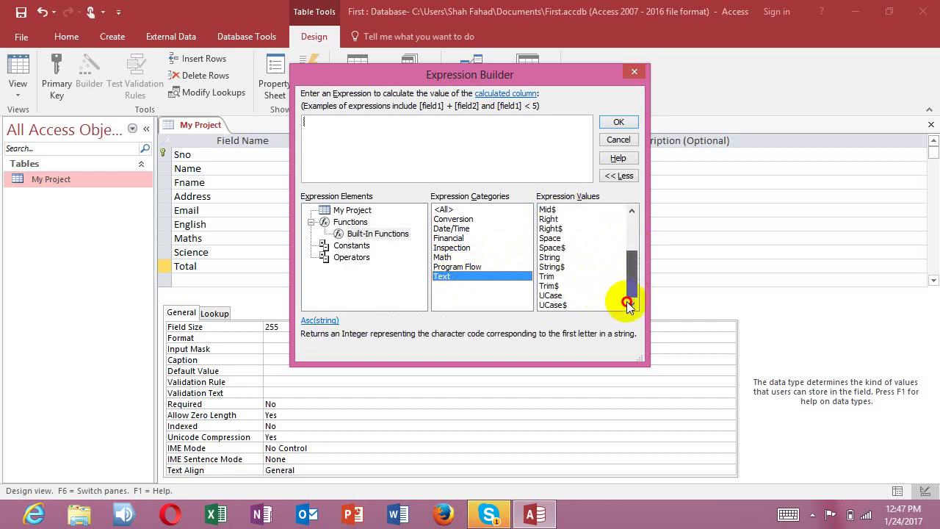
left_click_drag(626, 268, 628, 215)
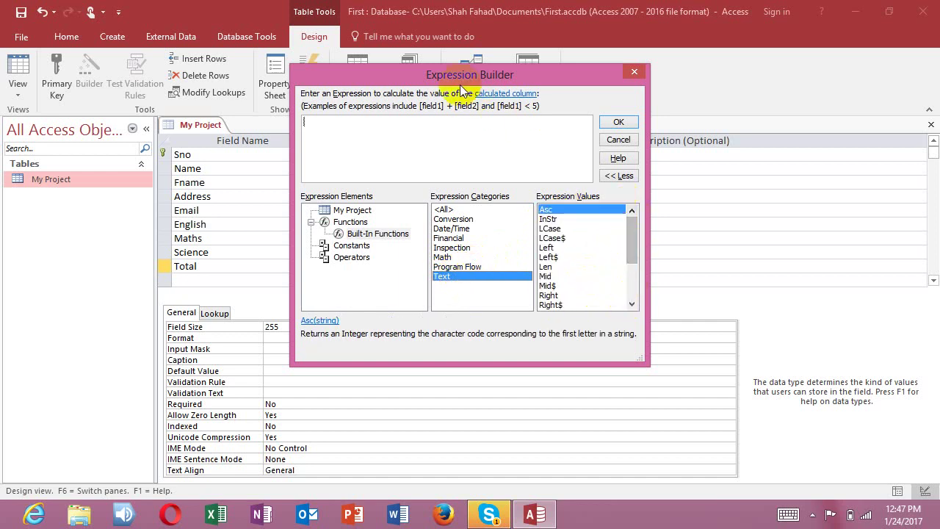
left_click_drag(457, 85, 615, 156)
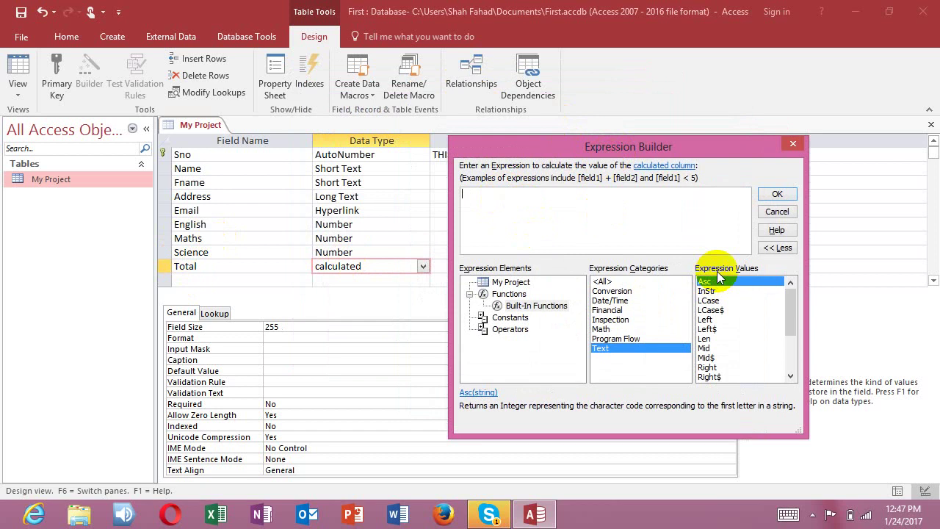
Step: Enter [English]+[Maths]+[Science] as the Total field's expression and accept it
type("[")
key("Caps_Lock")
type("E")
key("Caps_Lock")
type("nglish]+[")
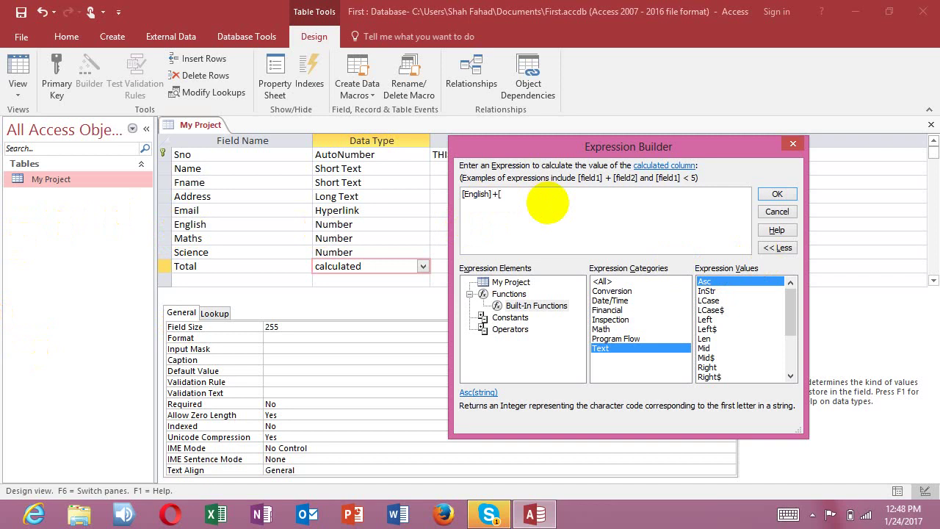
type("Ma")
key("Caps_Lock")
type("S")
key("Caps_Lock")
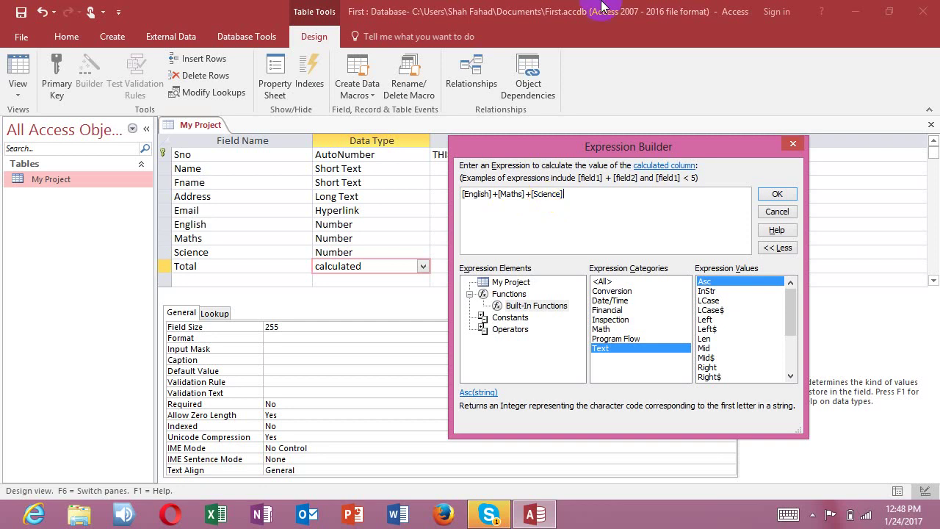
left_click(788, 247)
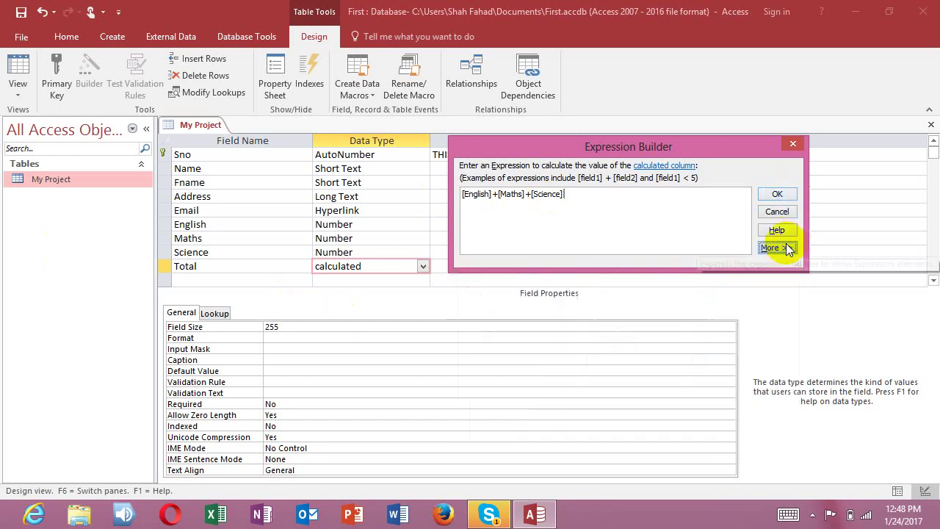
left_click(789, 196)
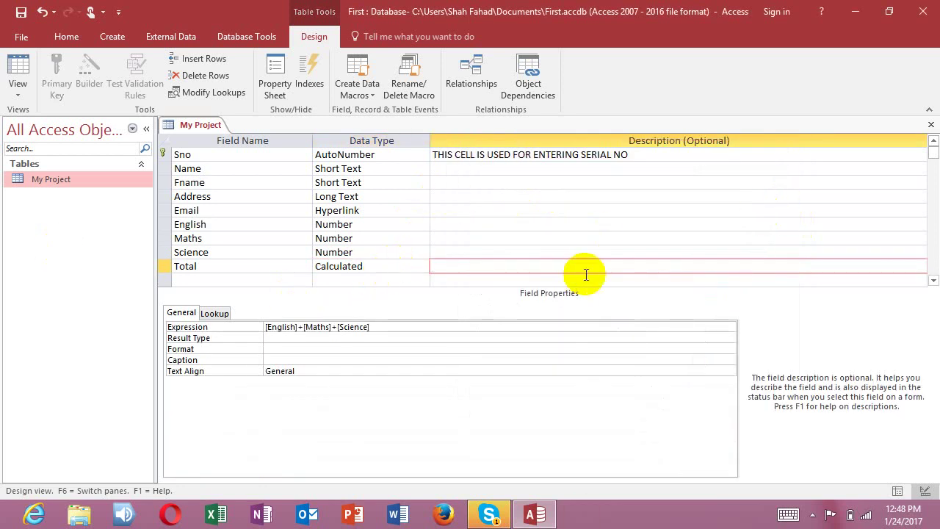
Step: Add a Fee field of Currency type below Total and close the table design
left_click(203, 283)
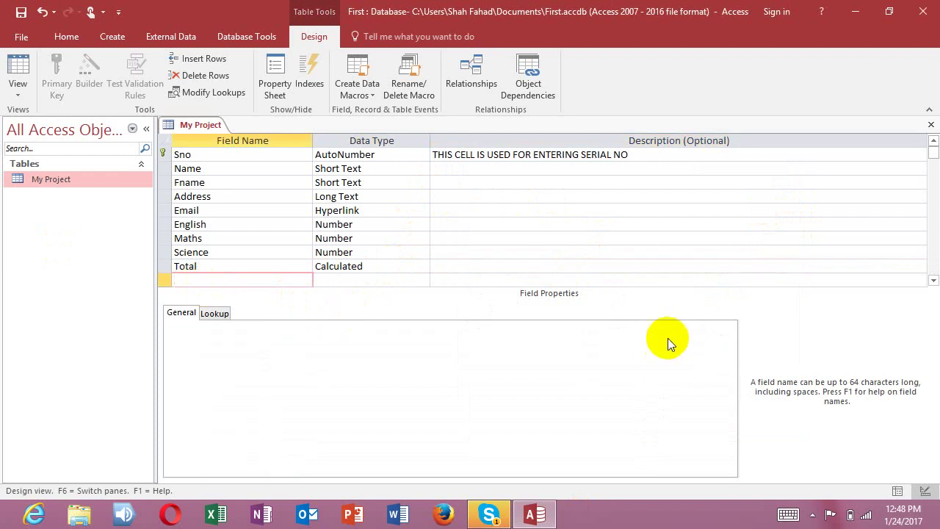
type("Fee")
key("Tab")
type("c")
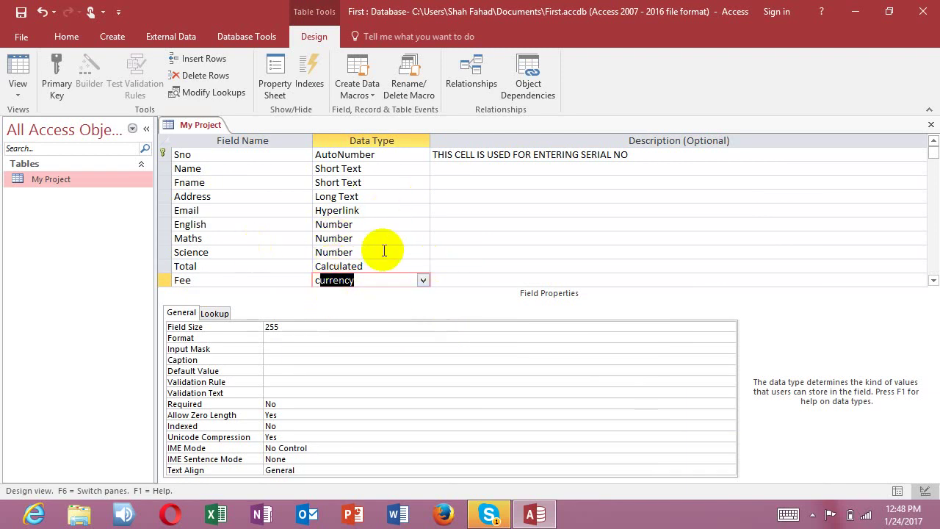
left_click(932, 125)
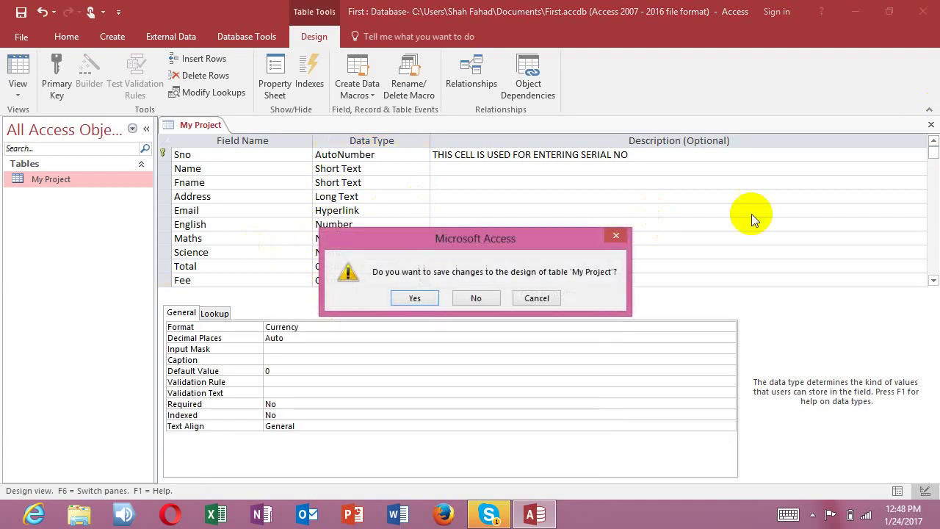
Step: Save the design, open My Project, and enter the record's name, first name and address
left_click(414, 298)
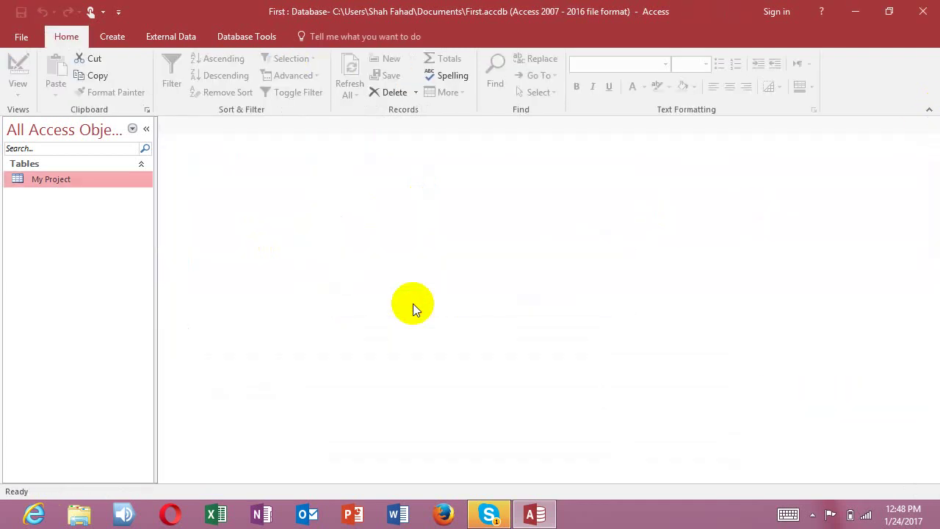
double_click(63, 183)
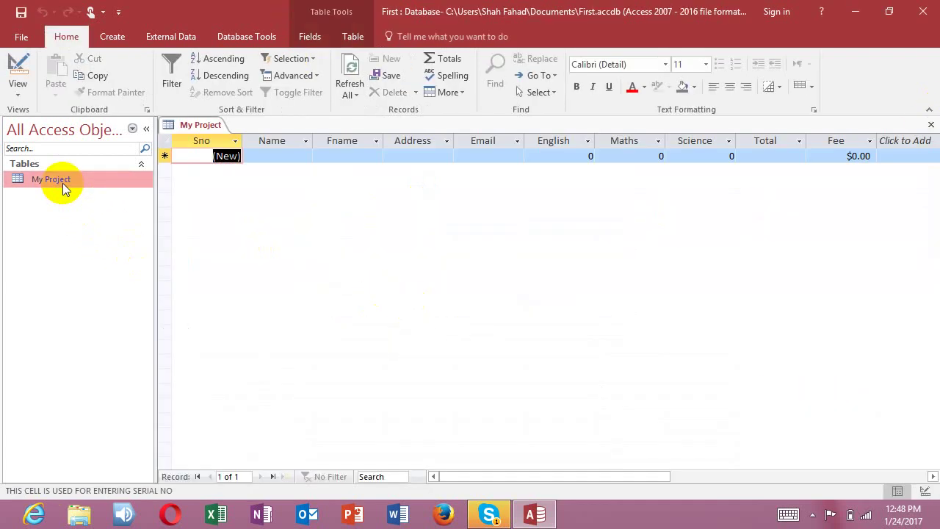
left_click(267, 158)
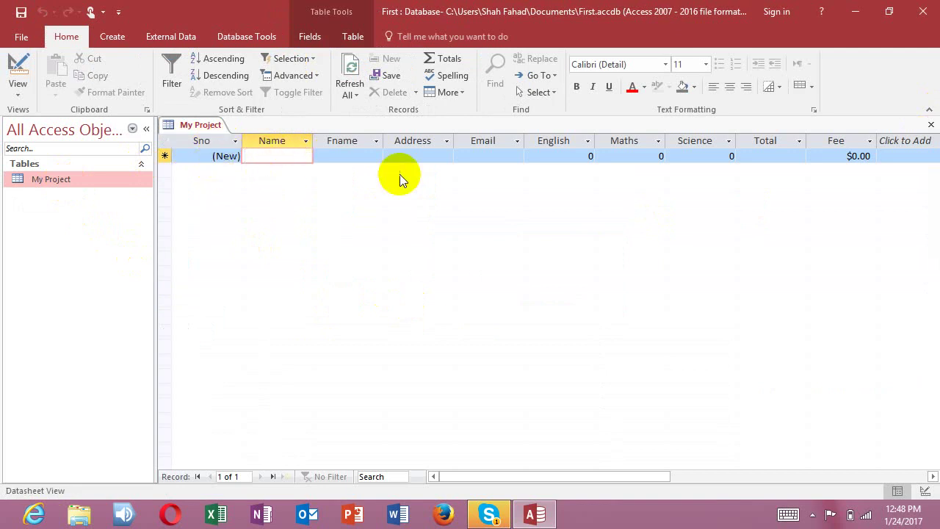
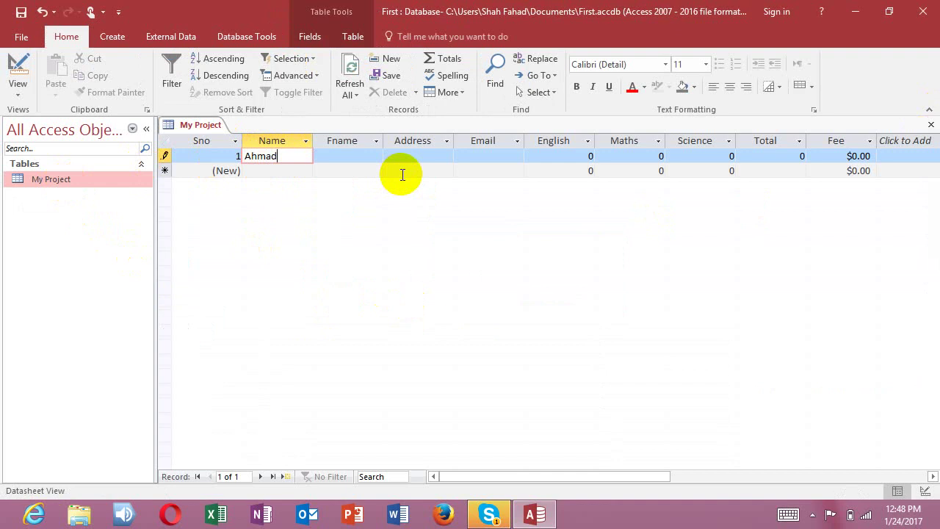
key("Tab")
key("Caps_Lock")
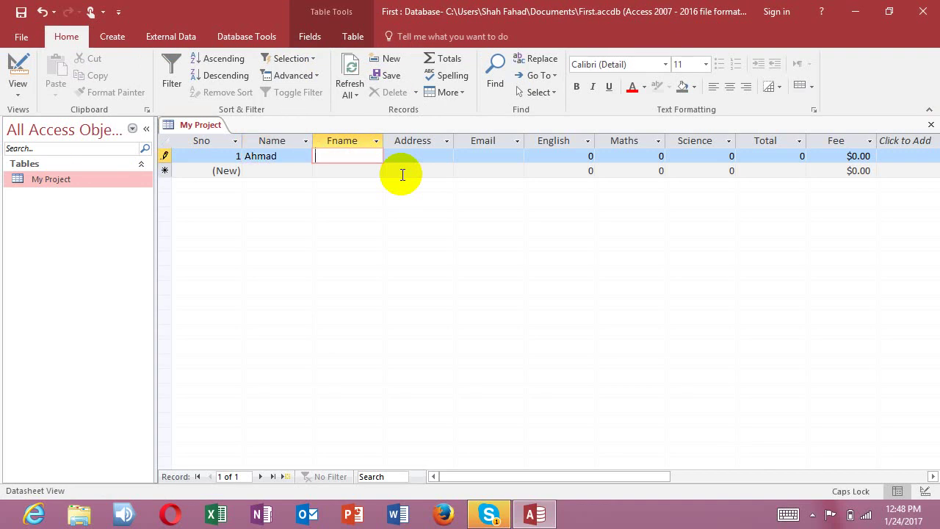
key("Caps_Lock")
key("Tab")
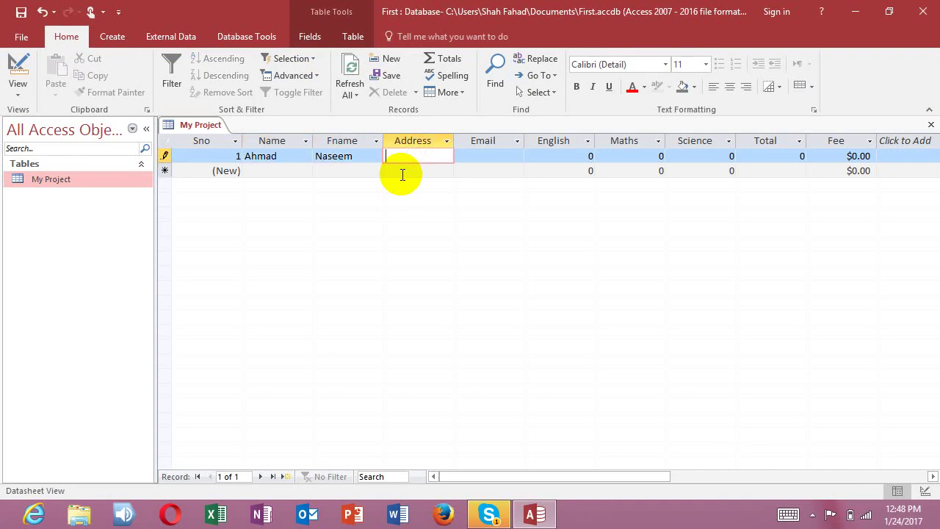
key("Caps_Lock")
type("P")
key("Caps_Lock")
type("abbi")
Step: Fill in the record's e-mail address and marks: English 8, Maths 89, Science 55
key("Tab")
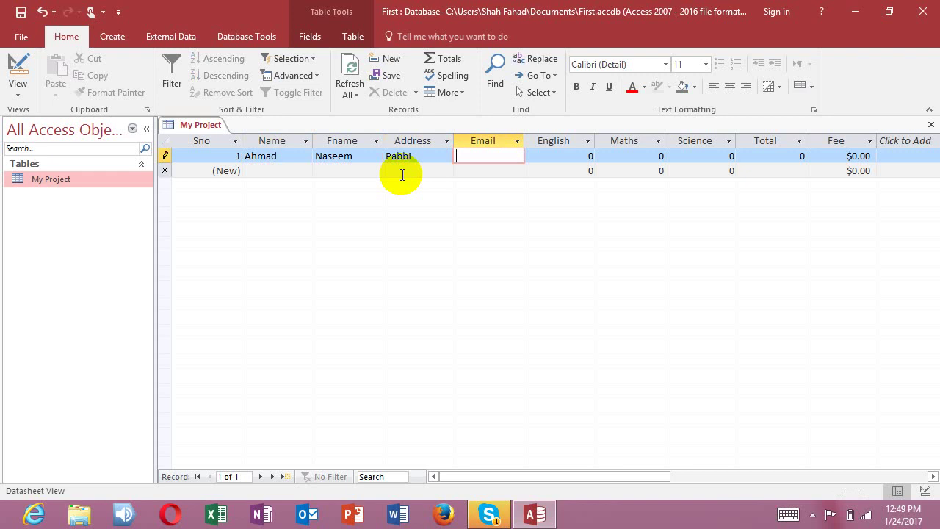
key("Tab")
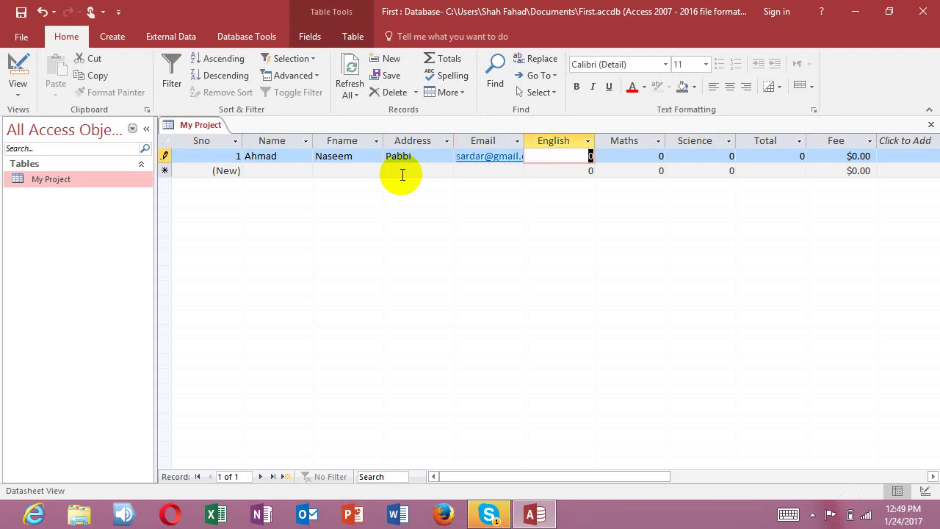
type("85")
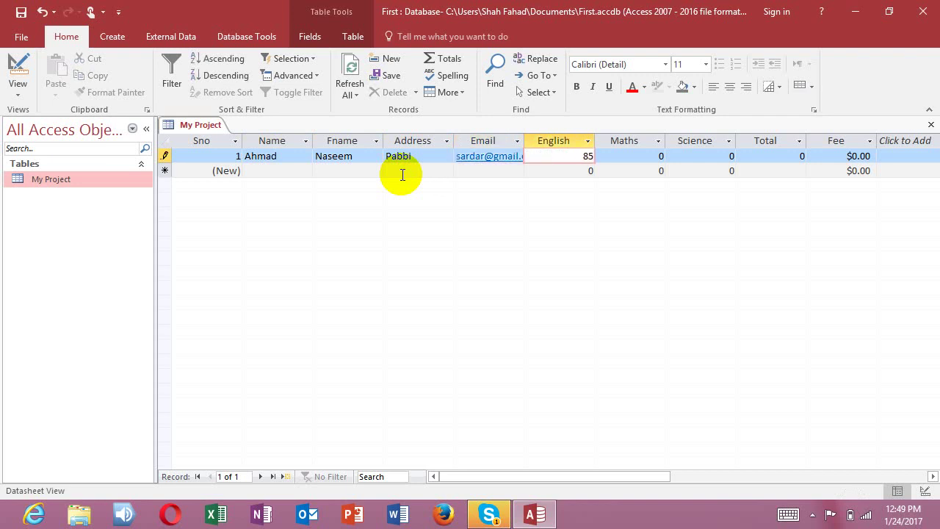
key("Tab")
type("8")
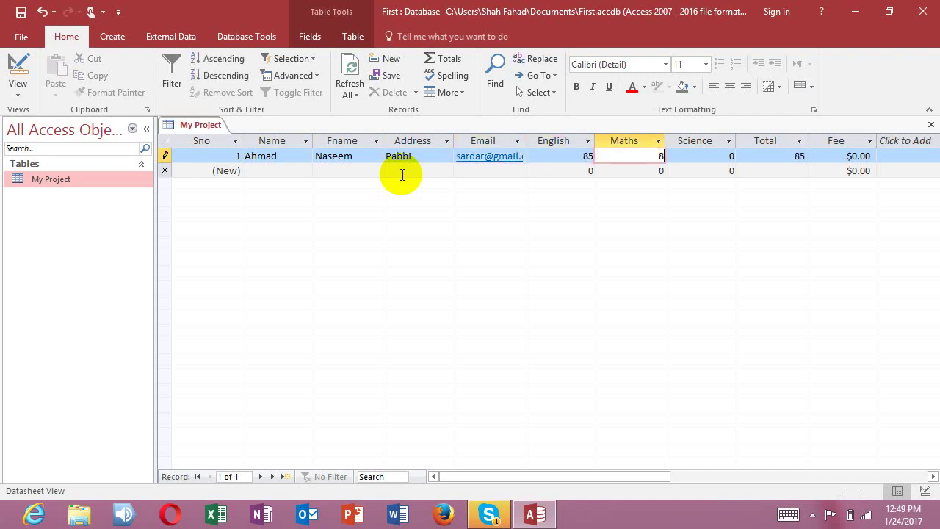
type("9")
key("Tab")
type("55")
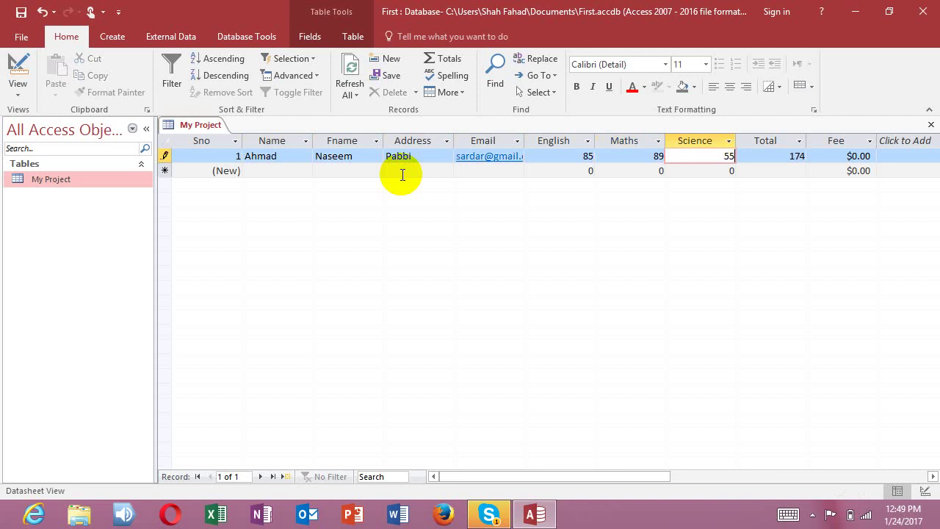
key("Tab")
key("Tab")
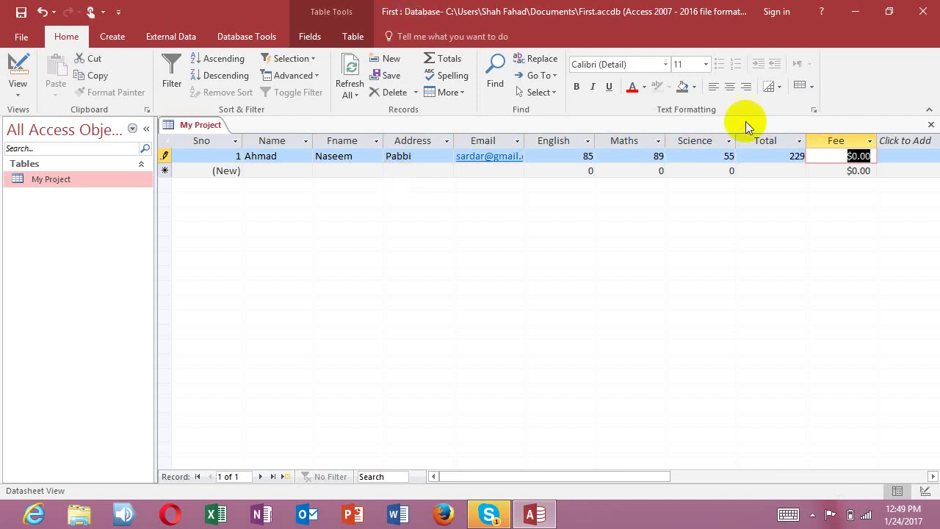
Step: Change the first record's Fee to 900 and close the My Project table
left_click(847, 157)
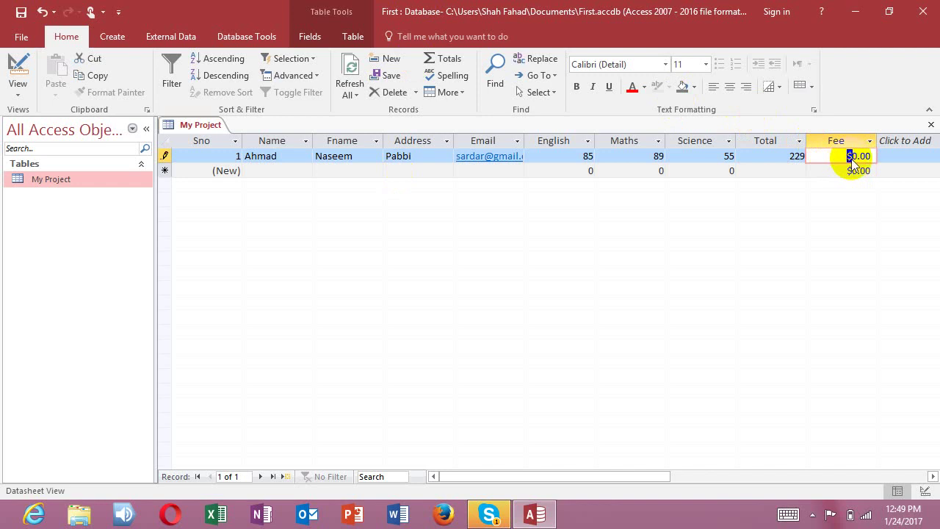
left_click_drag(847, 156, 892, 157)
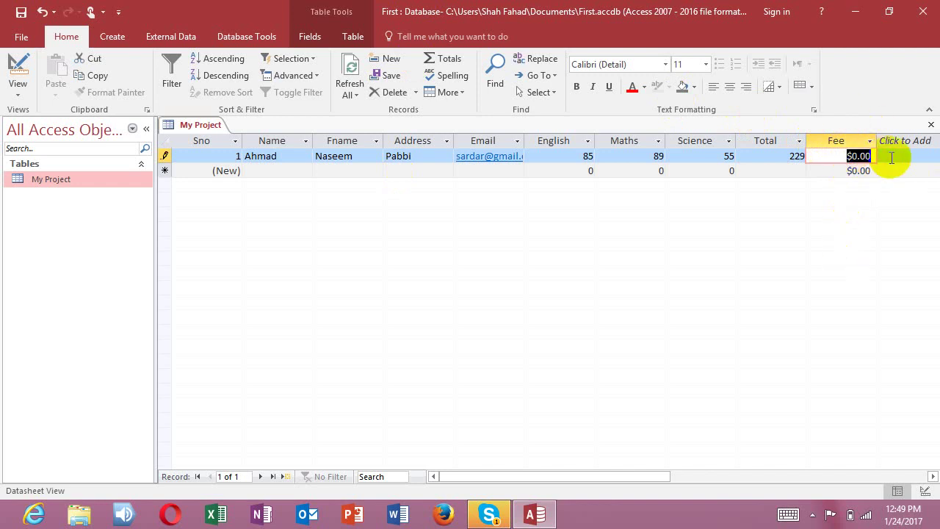
type("9")
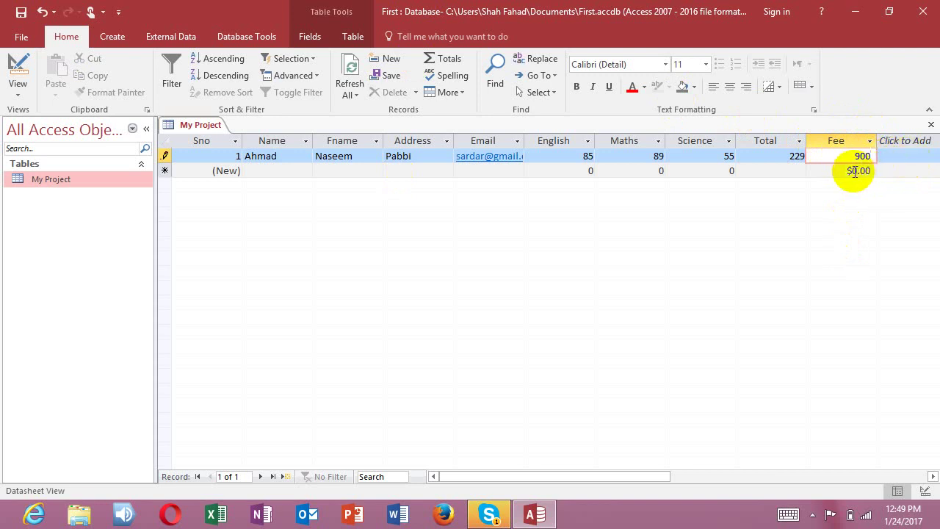
left_click(830, 171)
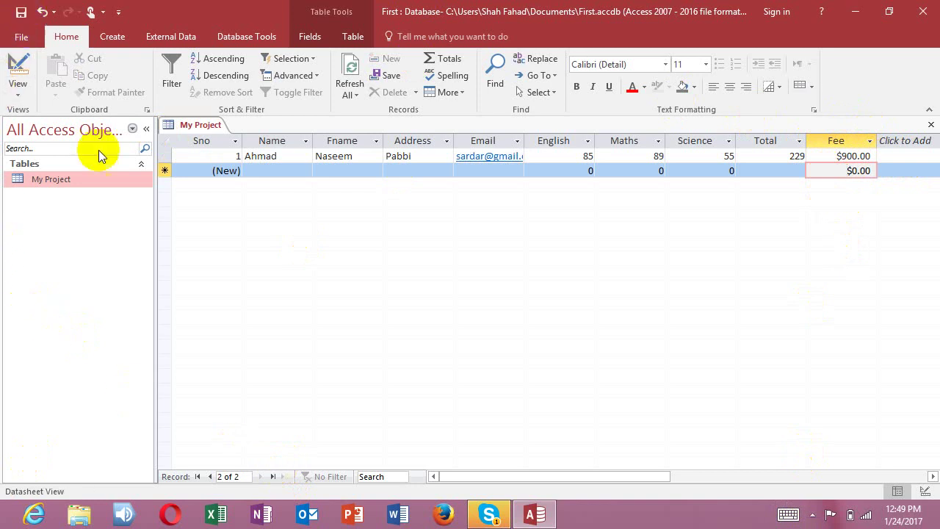
left_click(931, 125)
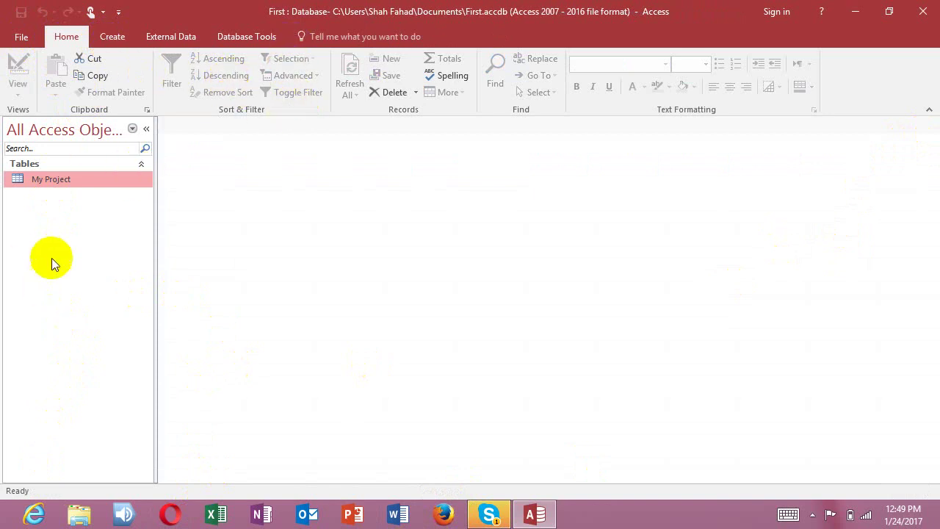
Step: Open My Project in Design View and inspect the Name field's General and Lookup properties
right_click(72, 180)
left_click(103, 207)
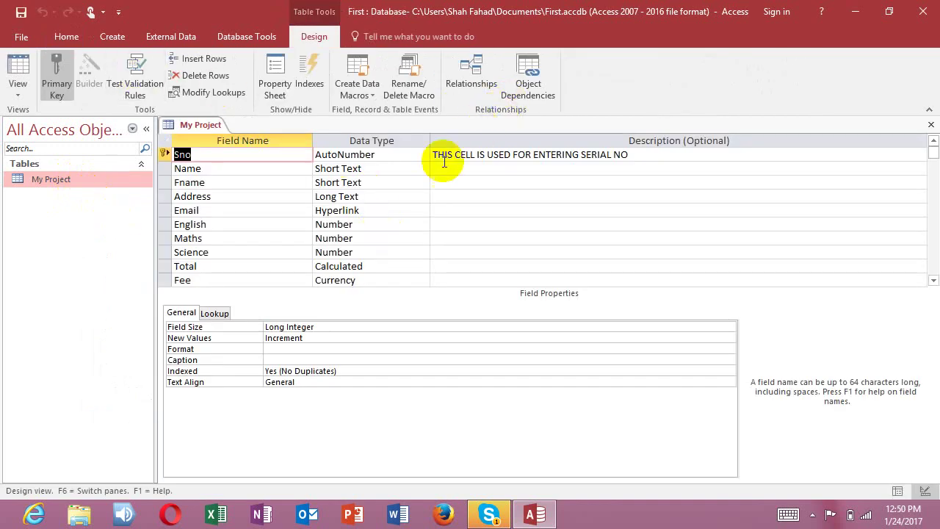
left_click(376, 168)
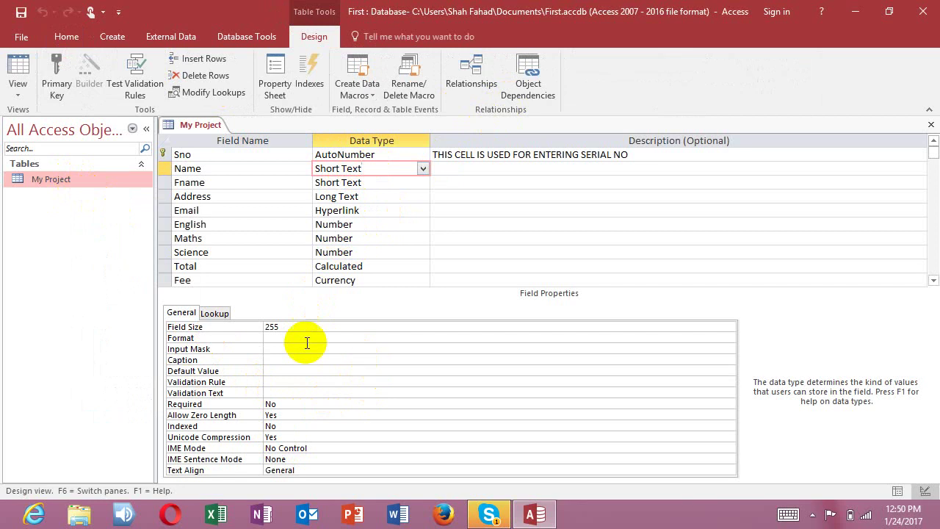
left_click(219, 314)
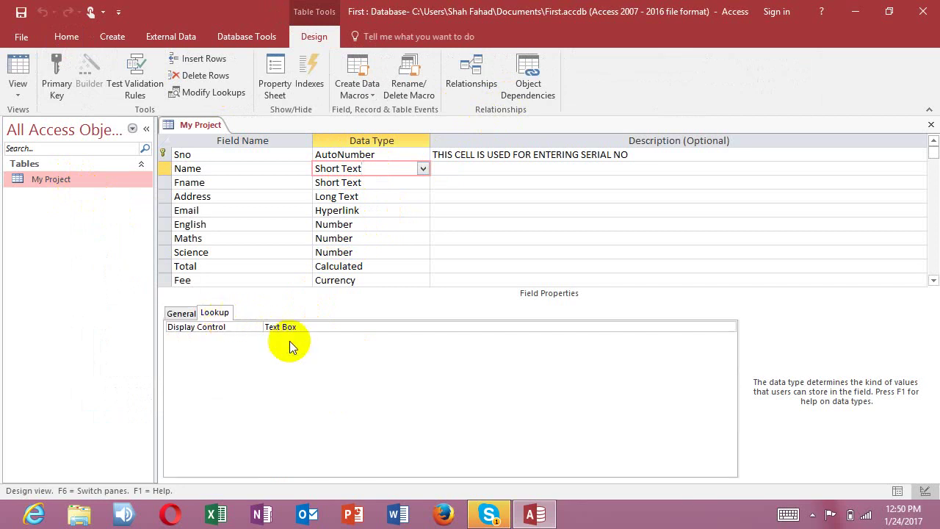
left_click(180, 312)
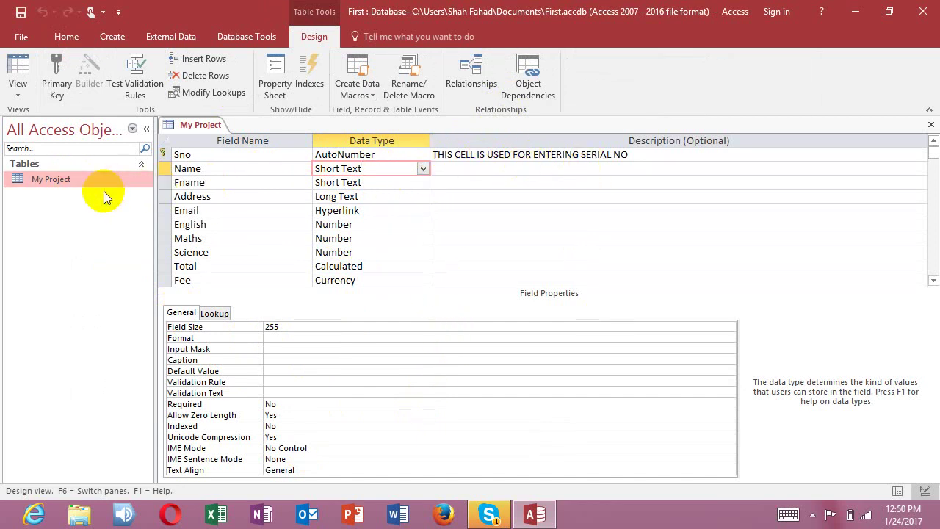
Step: Close the design, view the datasheet, then reopen My Project in Design View
left_click(930, 125)
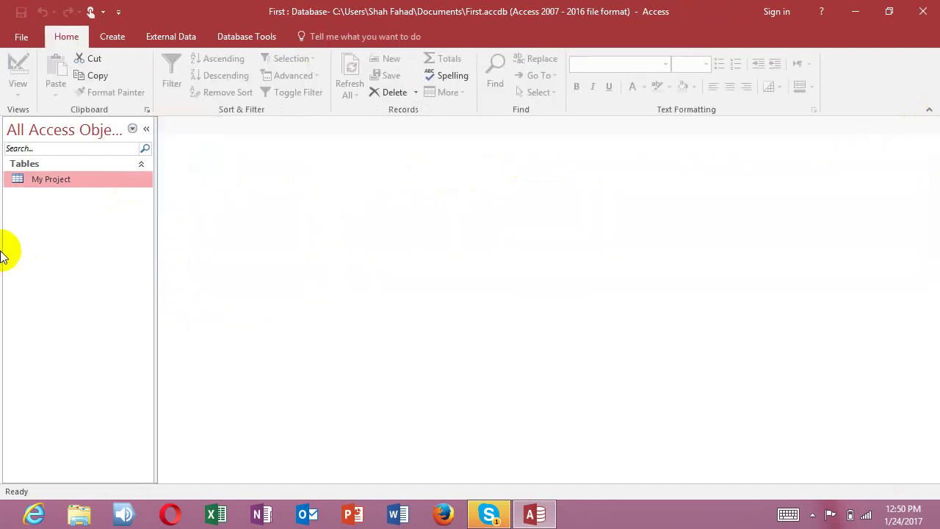
double_click(51, 181)
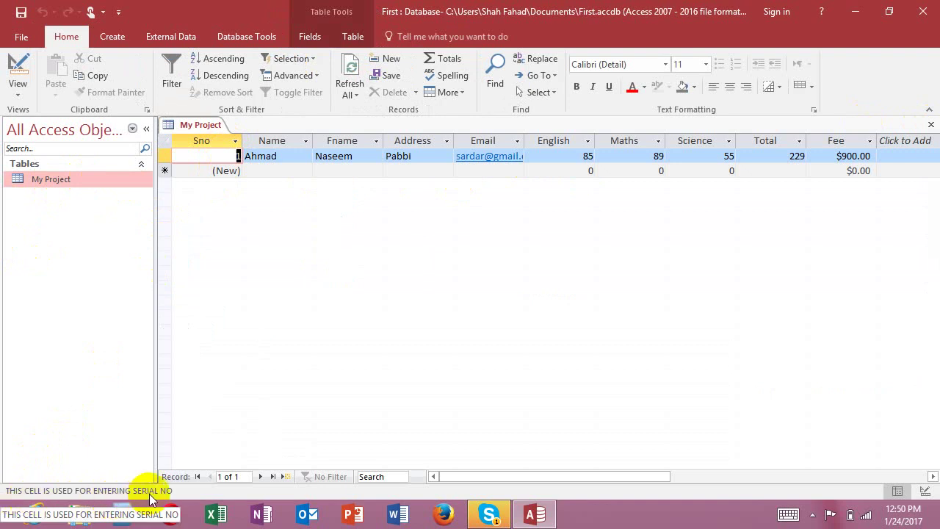
left_click(930, 124)
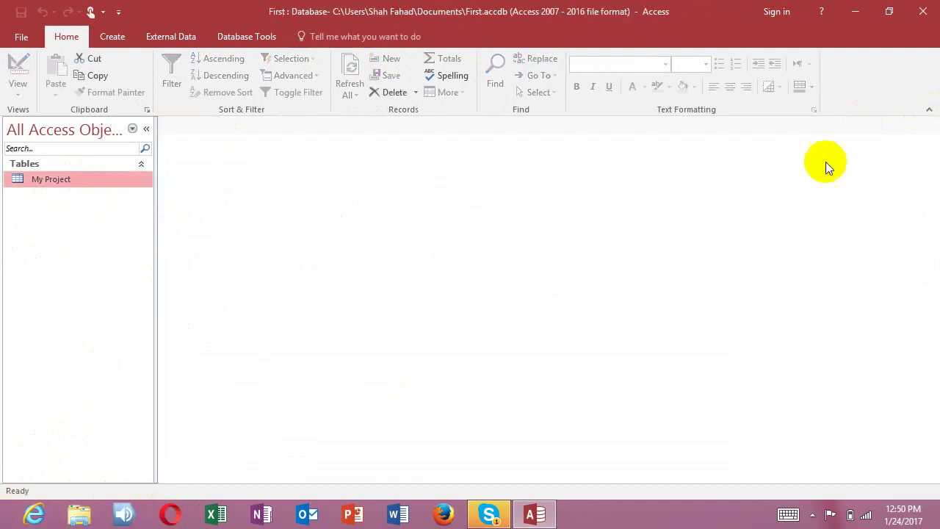
right_click(81, 180)
left_click(108, 210)
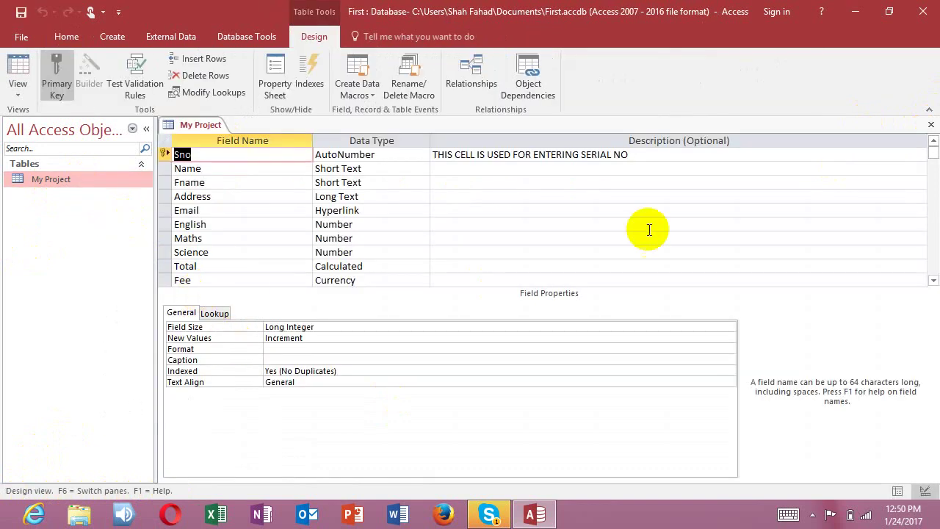
Step: Add a Picture field of type OLE Object below Fee
scroll(668, 229, "down", 2)
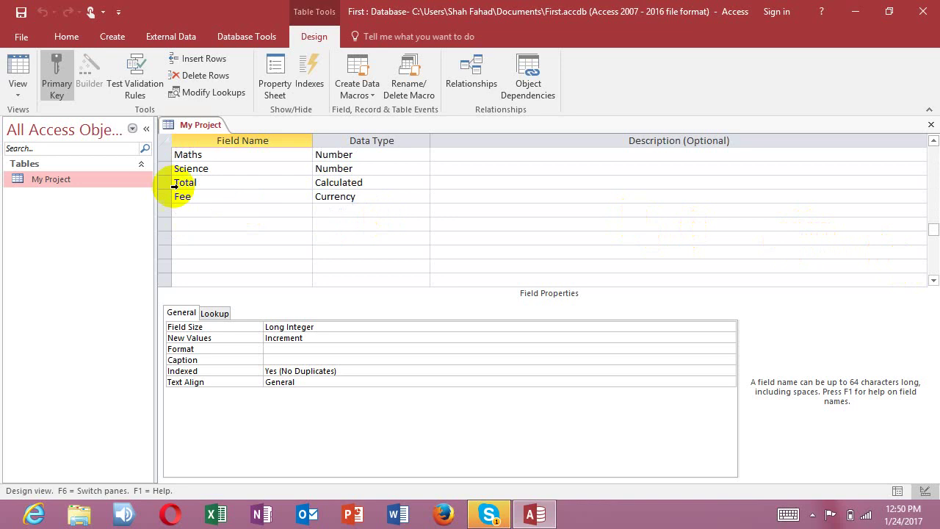
left_click(189, 209)
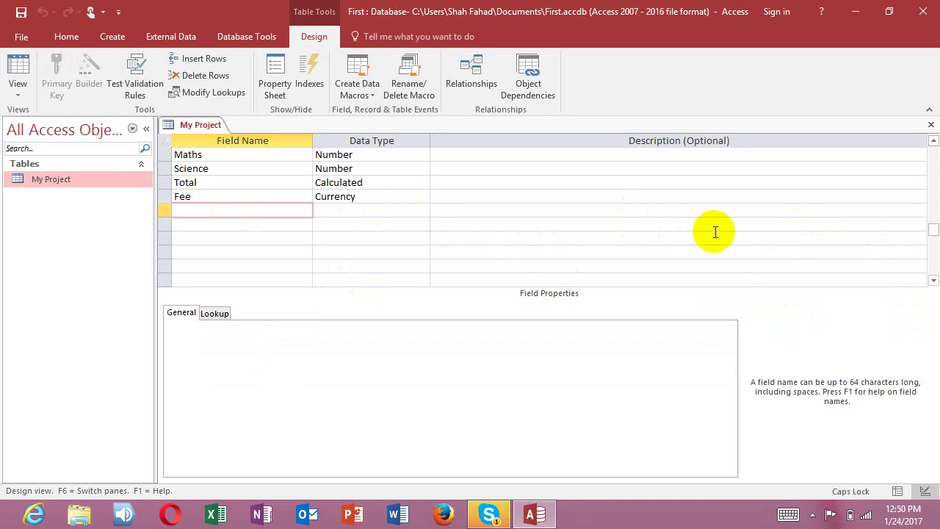
type("P")
key("Caps_Lock")
key("Tab")
type("o")
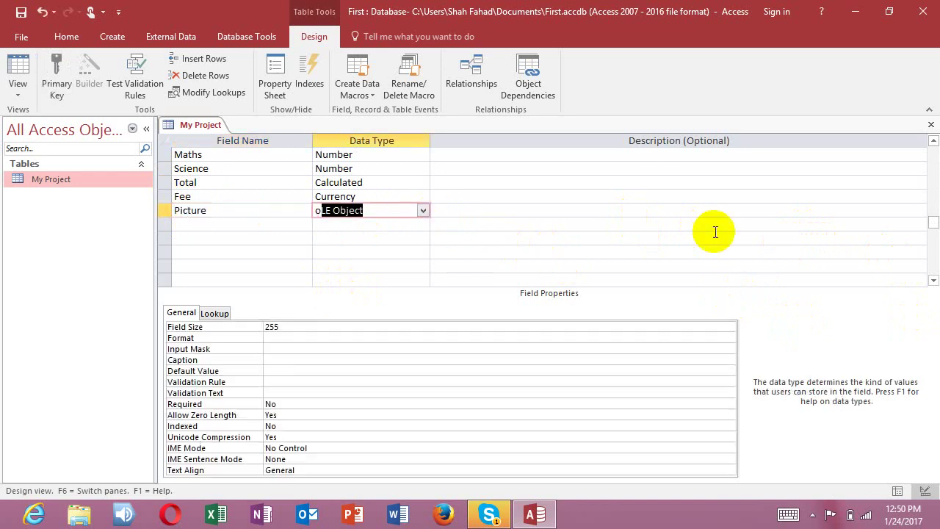
key("Tab")
key("Tab")
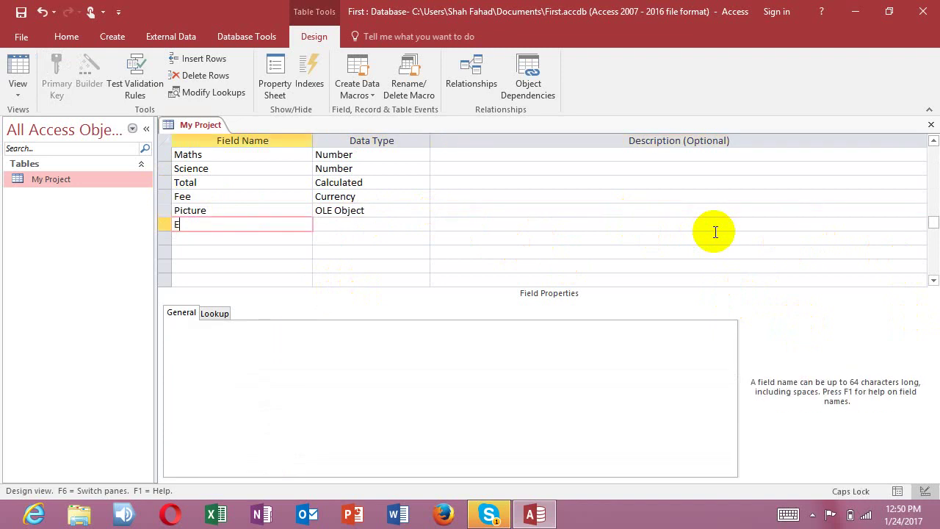
Step: Add an Education field with the Attachment data type
type("Education")
key("Tab")
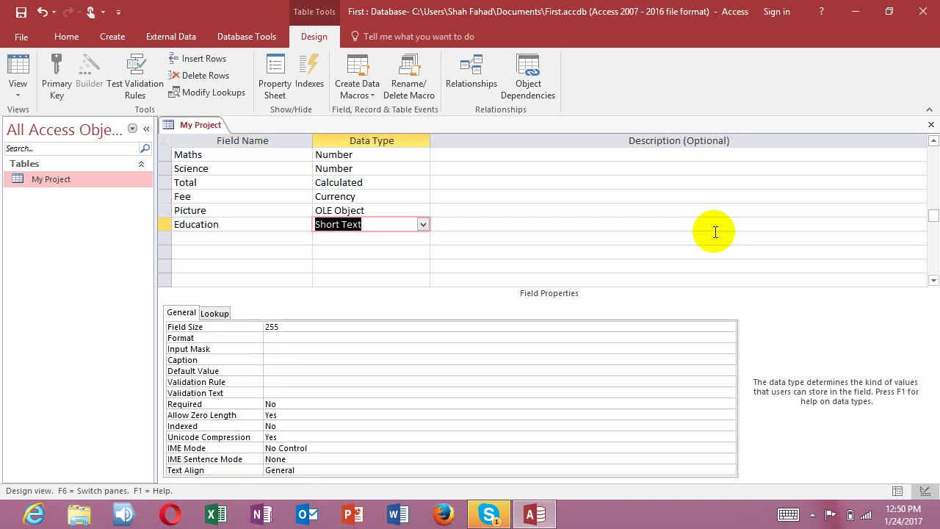
type("attachment")
key("Tab")
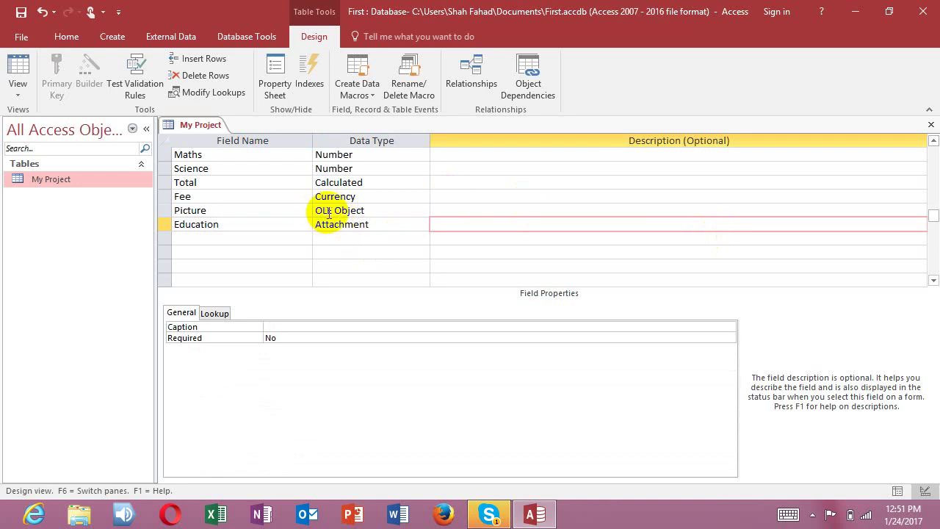
left_click_drag(332, 211, 310, 210)
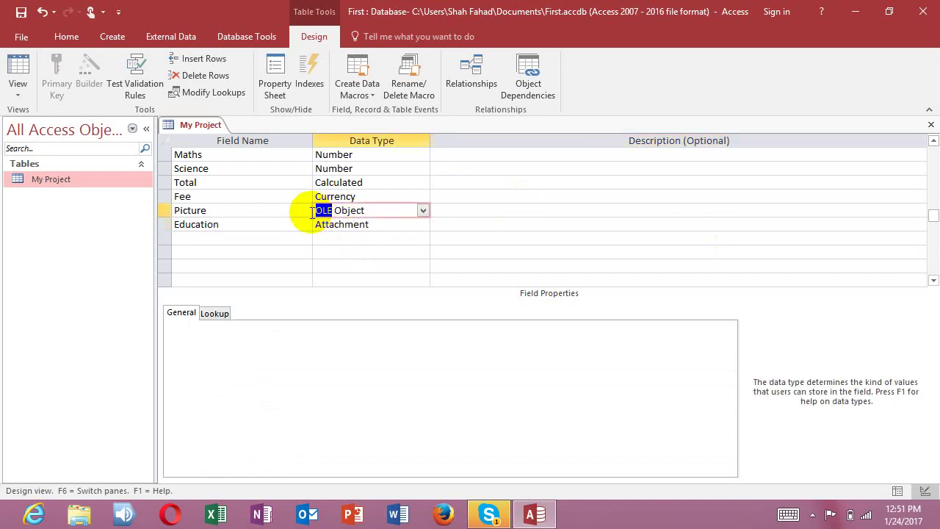
Step: Add a Courses field and set its data type to Lookup Wizard
left_click(225, 237)
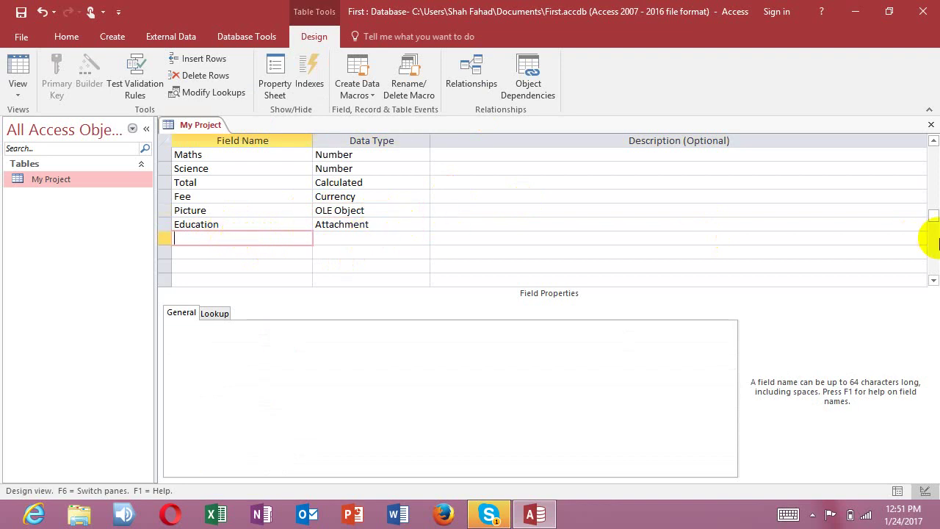
key("Caps_Lock")
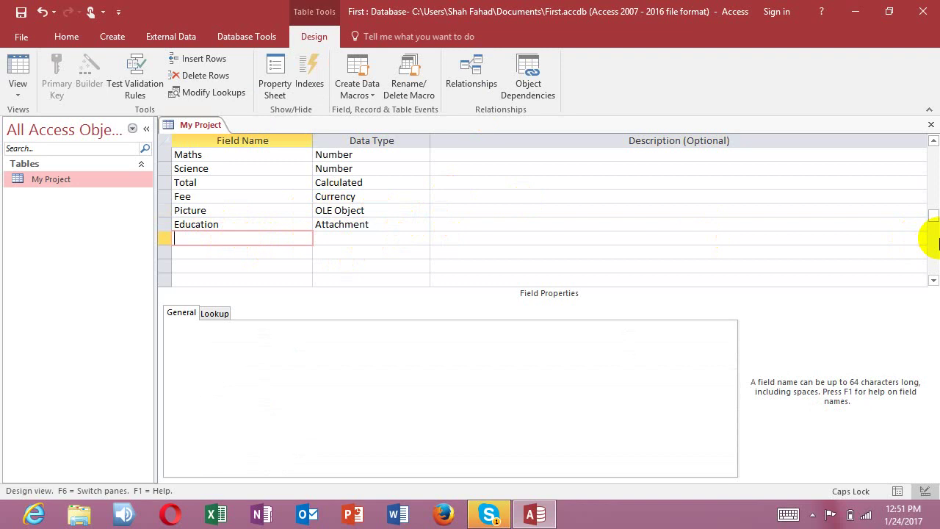
type("C")
key("Caps_Lock")
type("ourses")
key("Tab")
type("loo")
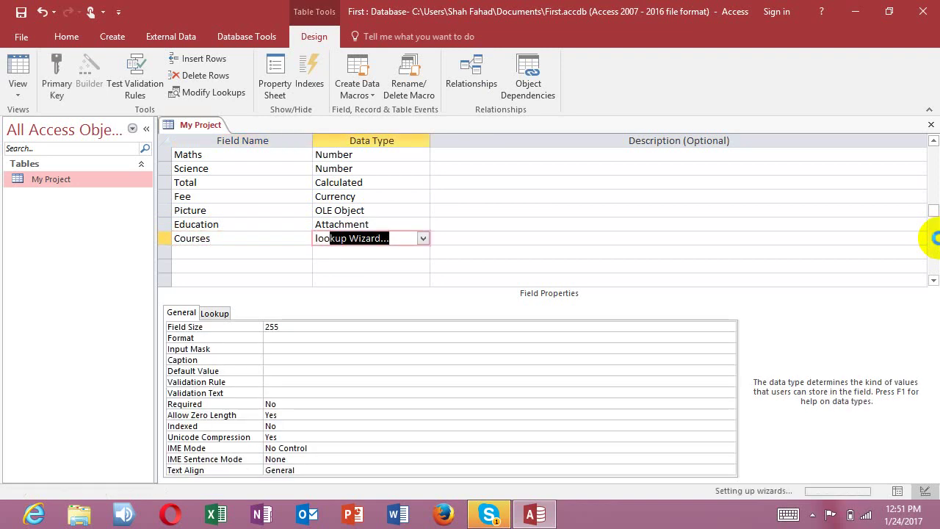
Step: Run the Courses Lookup Wizard, try the My Project table source, then choose typing values manually
key("Return")
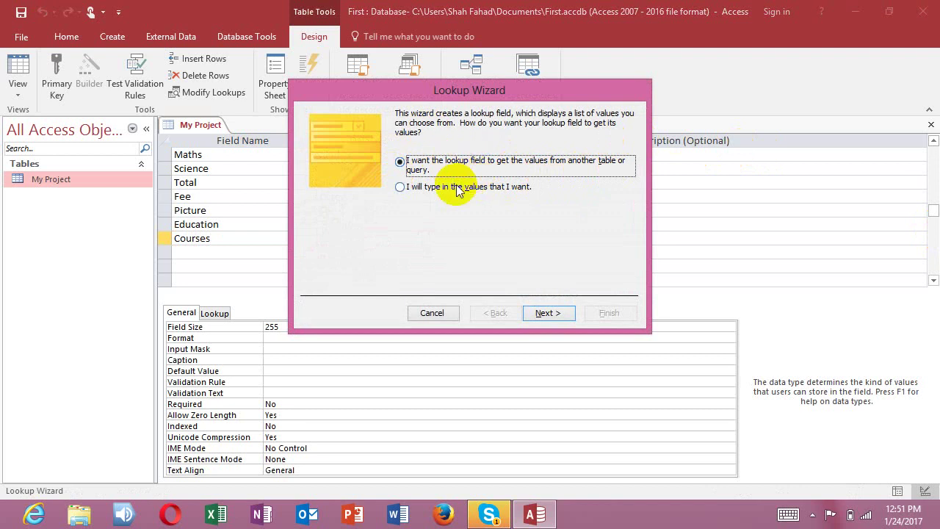
left_click(404, 188)
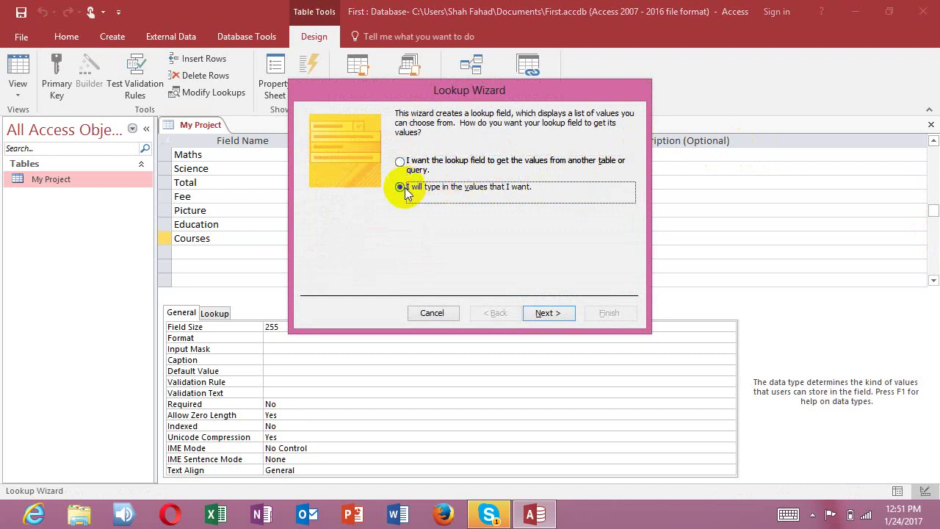
left_click(550, 313)
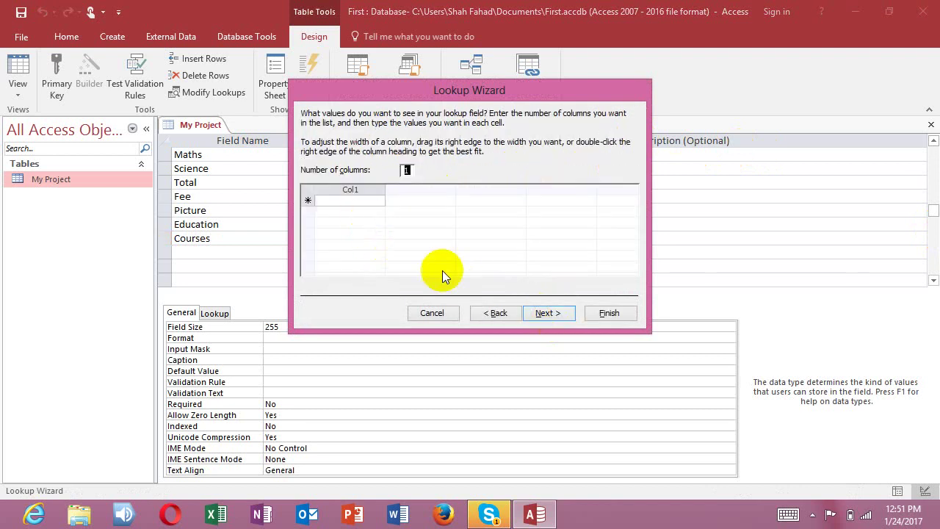
left_click(497, 313)
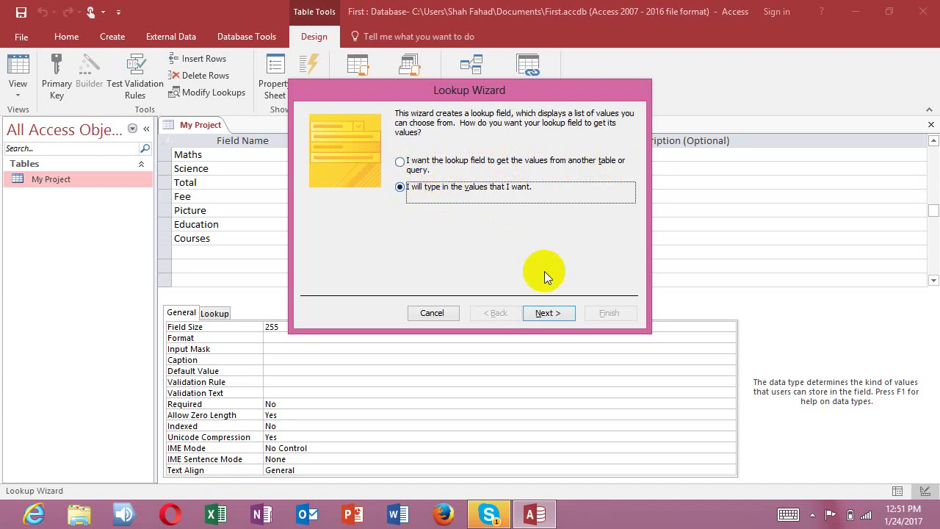
left_click(556, 312)
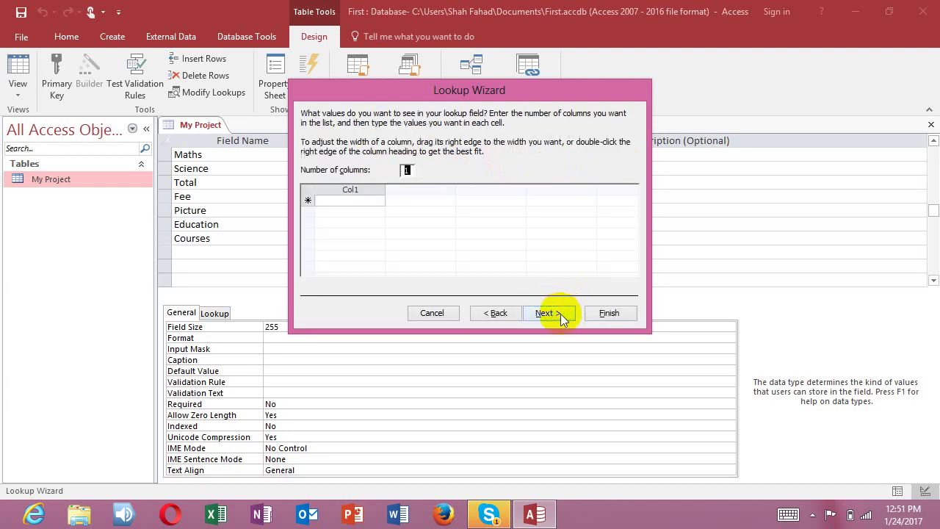
left_click(488, 316)
left_click(401, 162)
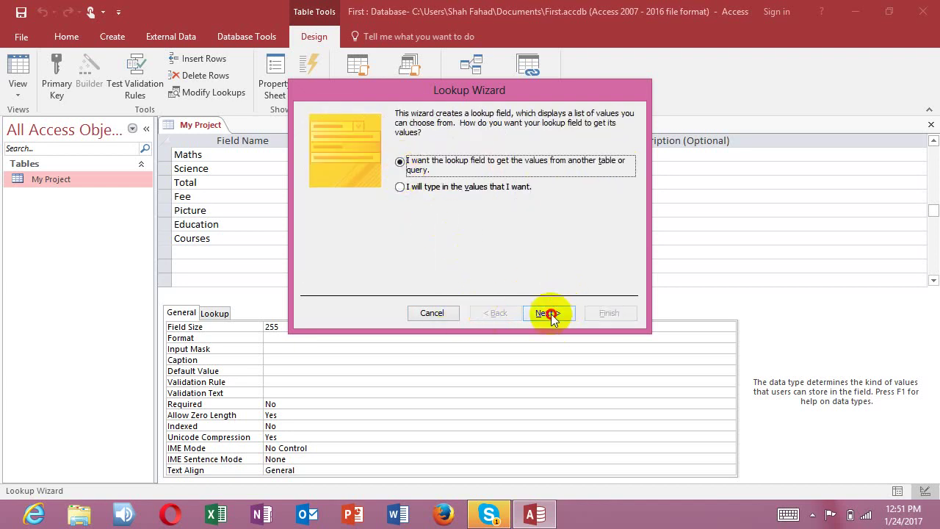
left_click(550, 314)
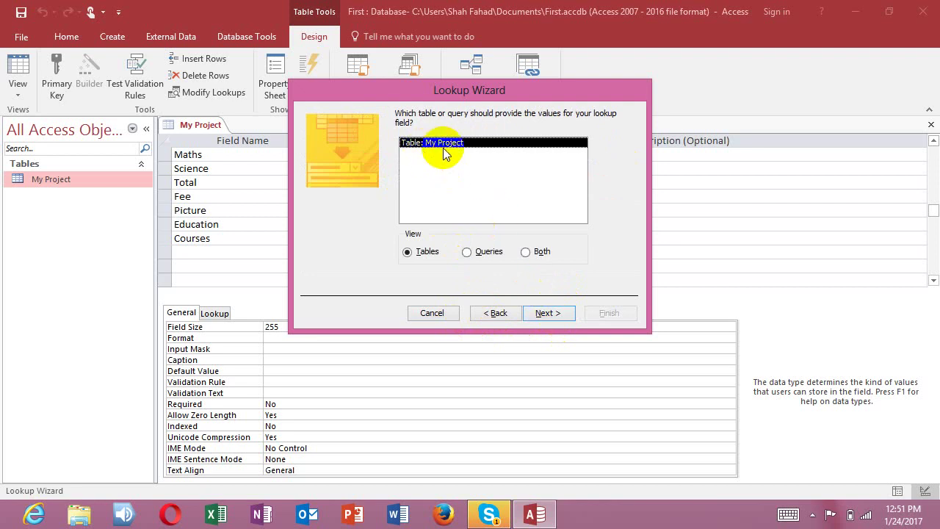
left_click(430, 156)
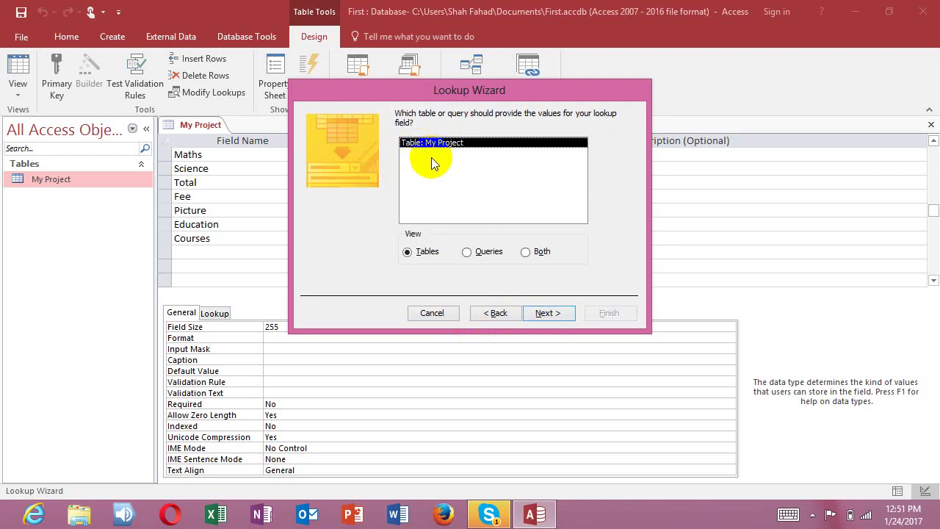
left_click(489, 312)
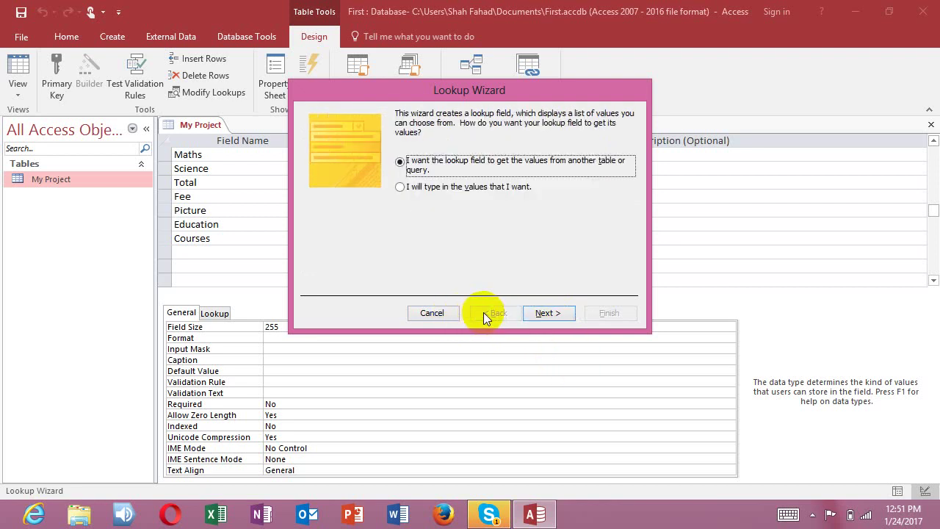
left_click(401, 188)
left_click(548, 313)
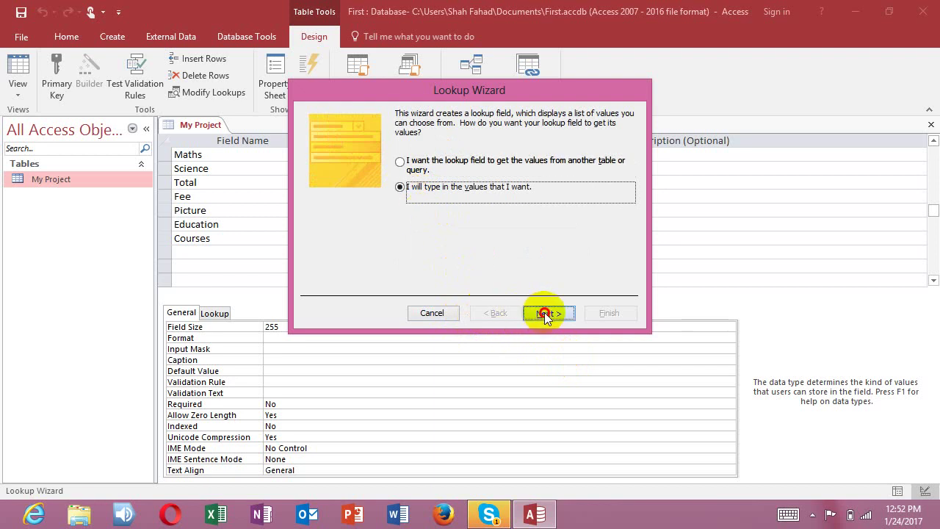
Step: Enter the lookup values Windows, Office, Hardware and Programming in Col1
left_click(347, 204)
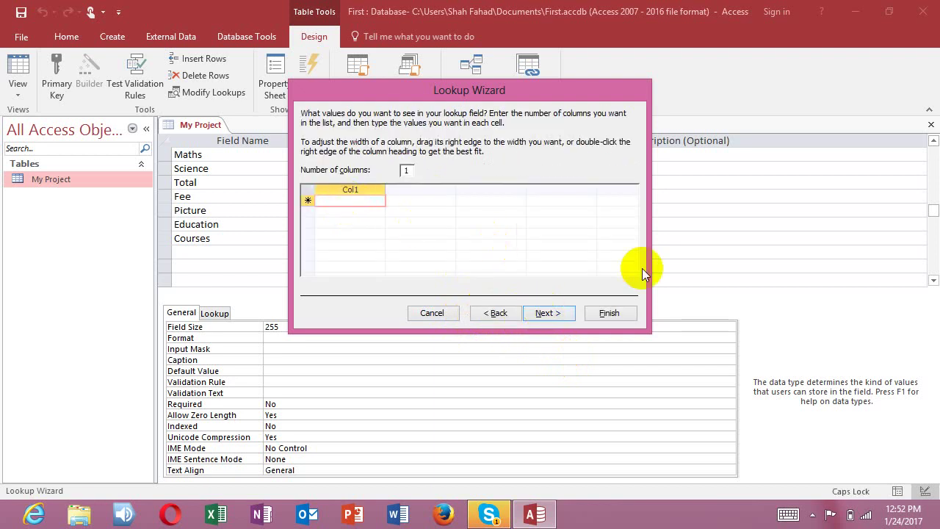
type("Windows")
key("Return")
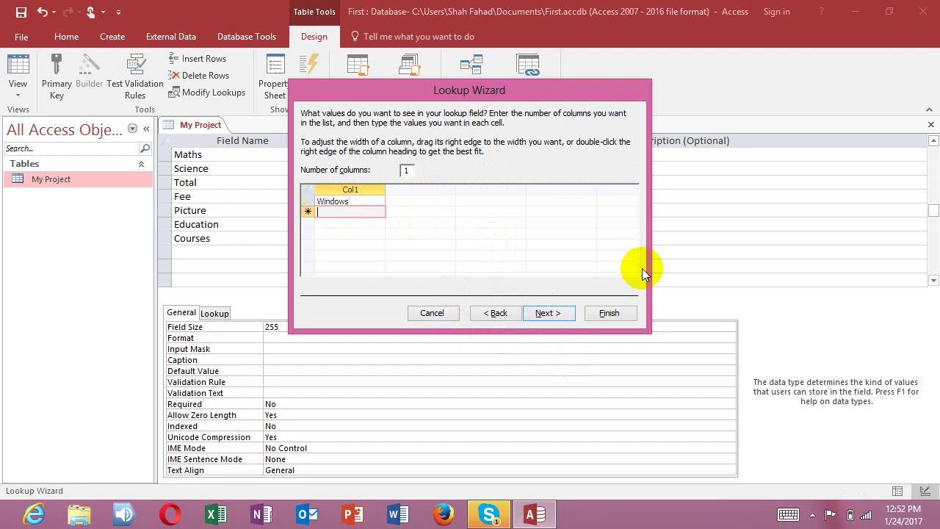
key("Caps_Lock")
type("Office")
key("Return")
type("Ha")
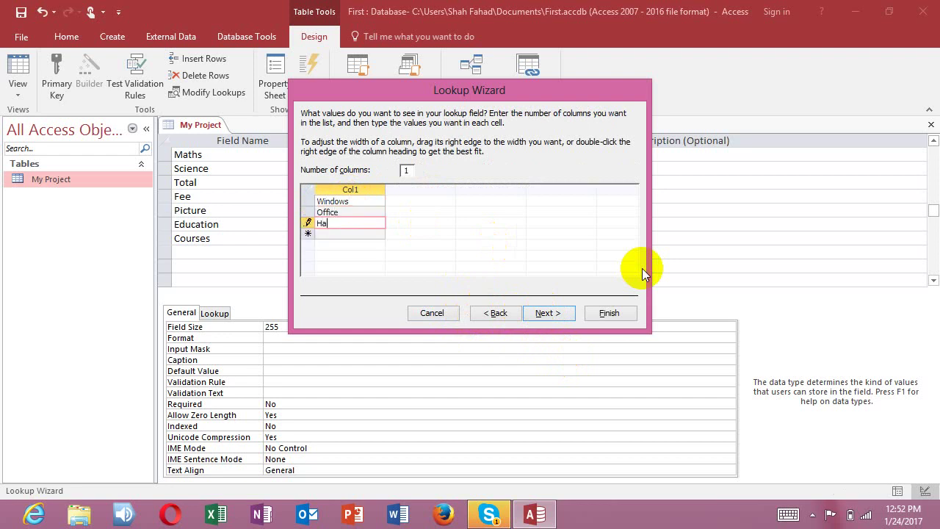
type("rdware")
key("Return")
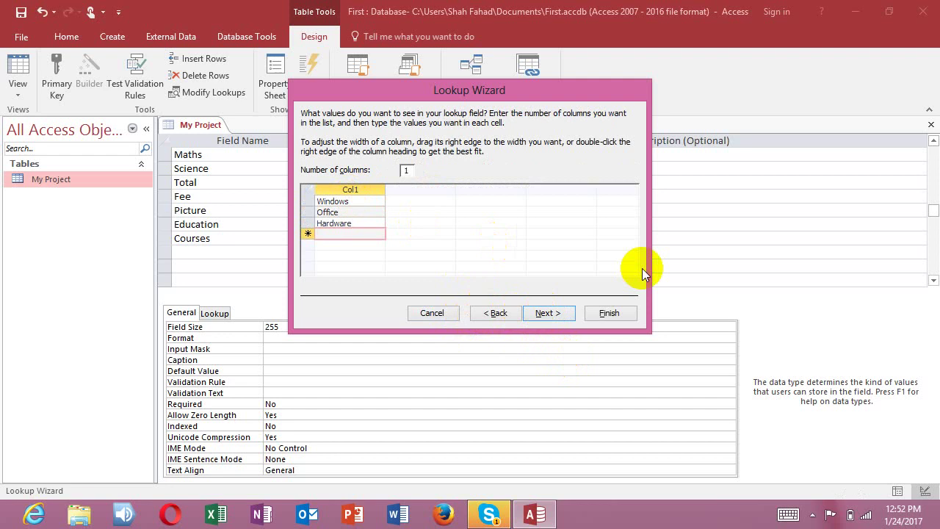
type("Programming")
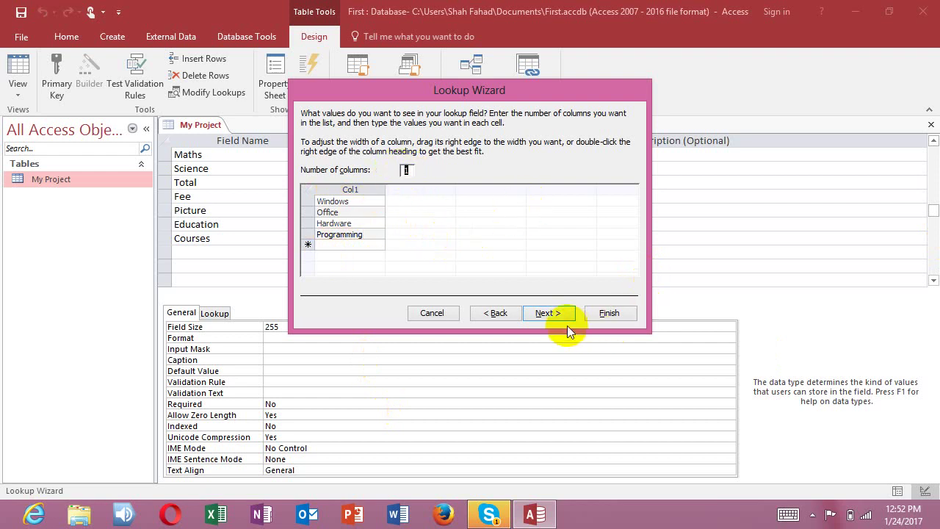
Step: Limit Courses to its list, finish the wizard, and close the table design
left_click(552, 313)
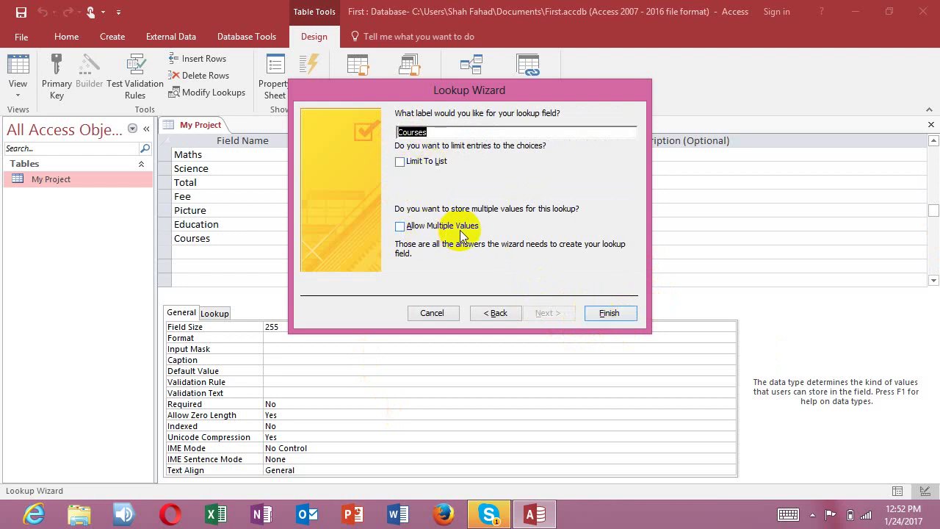
left_click(401, 162)
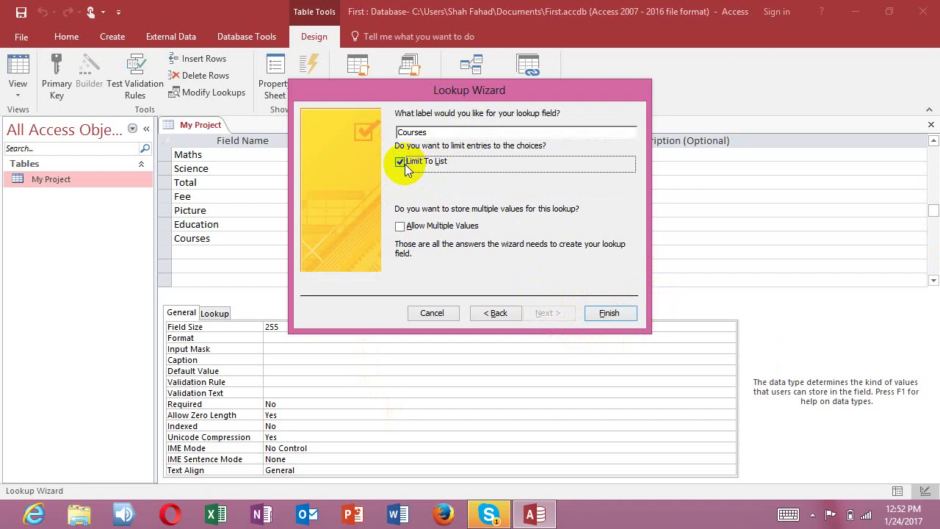
left_click(405, 163)
left_click(618, 313)
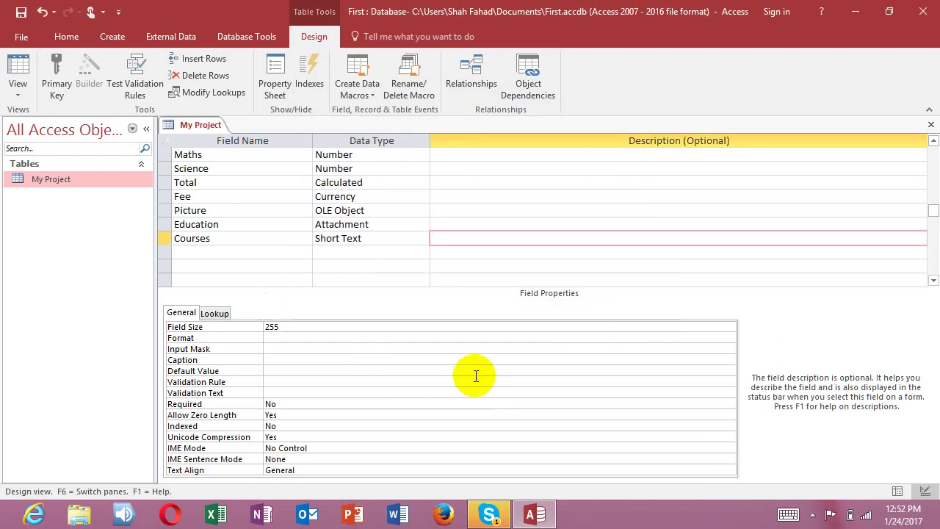
left_click(931, 125)
Step: Save the design, open My Project, and choose Insert Object > Create from File for the Picture cell
left_click(415, 298)
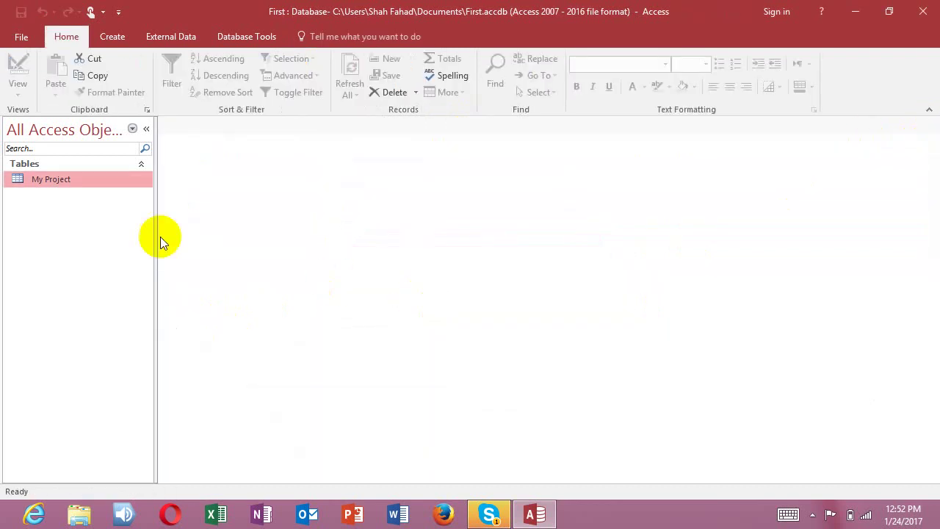
double_click(51, 179)
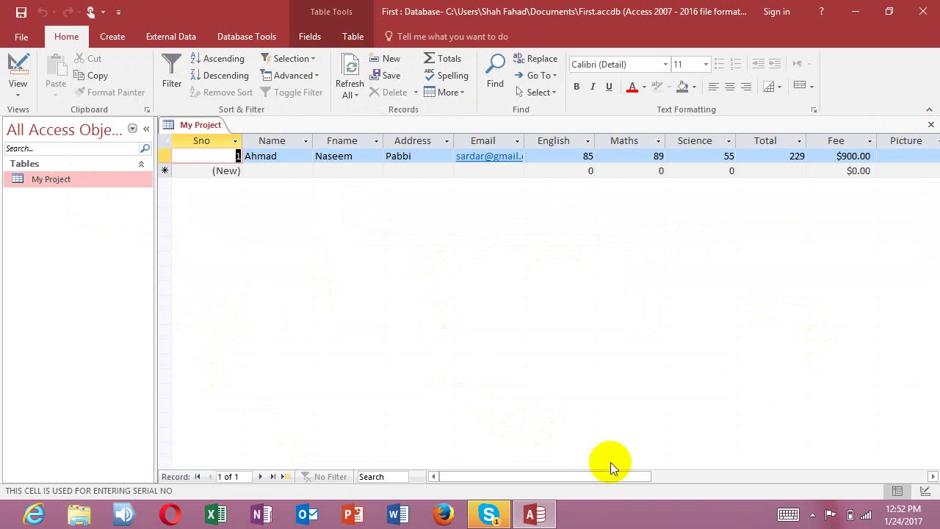
left_click_drag(615, 475, 707, 476)
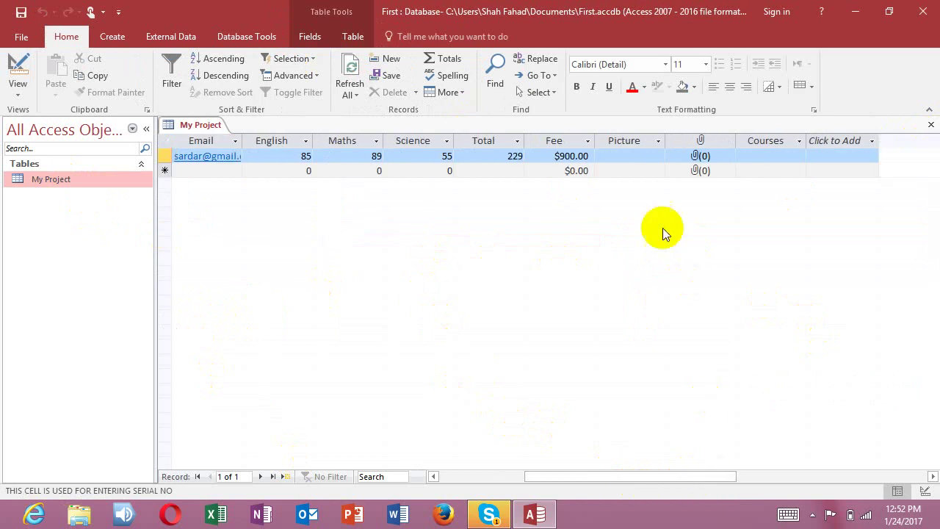
right_click(643, 156)
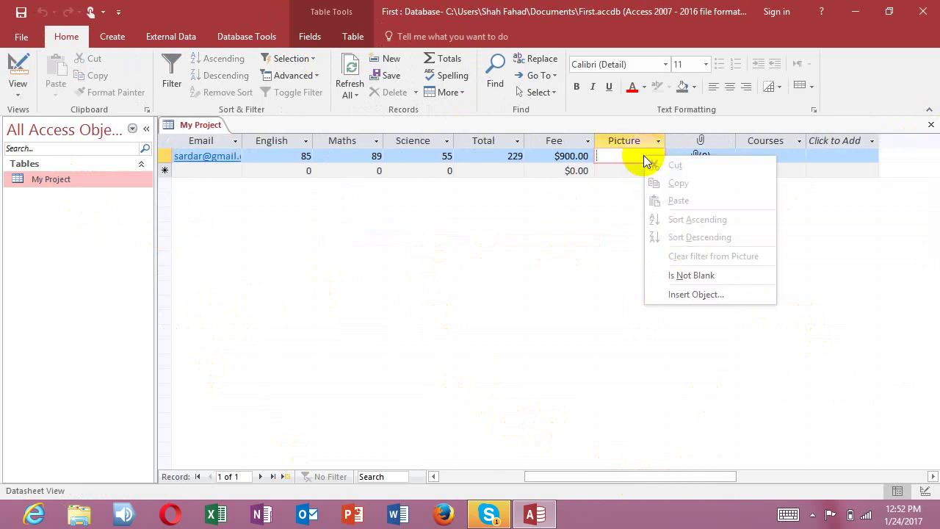
left_click(695, 295)
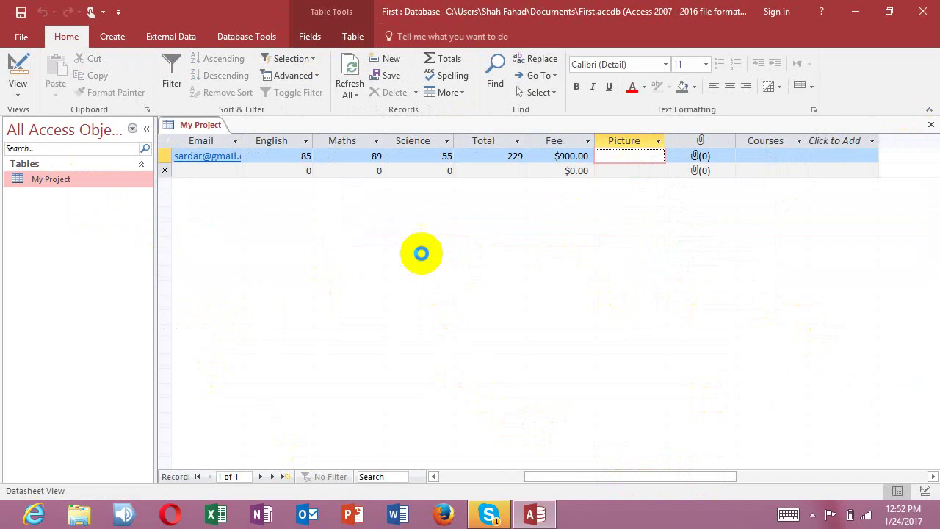
left_click(349, 160)
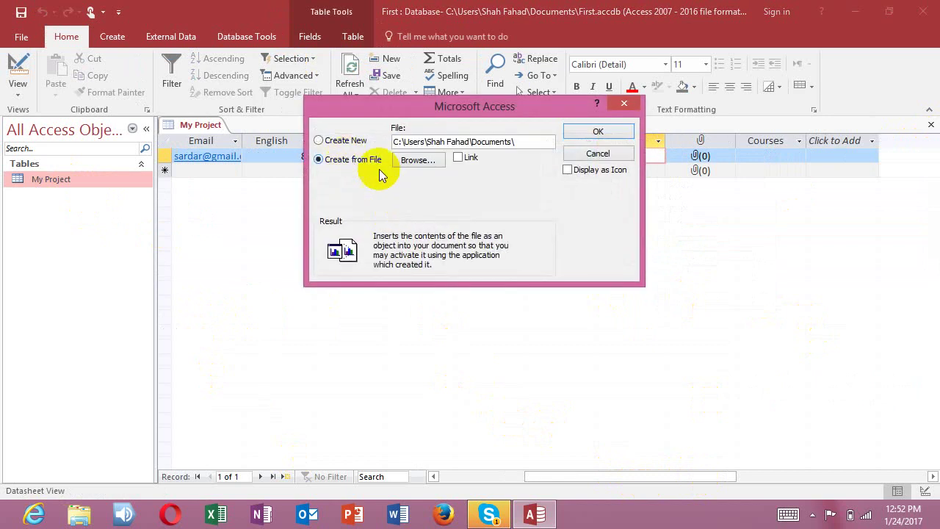
left_click(417, 160)
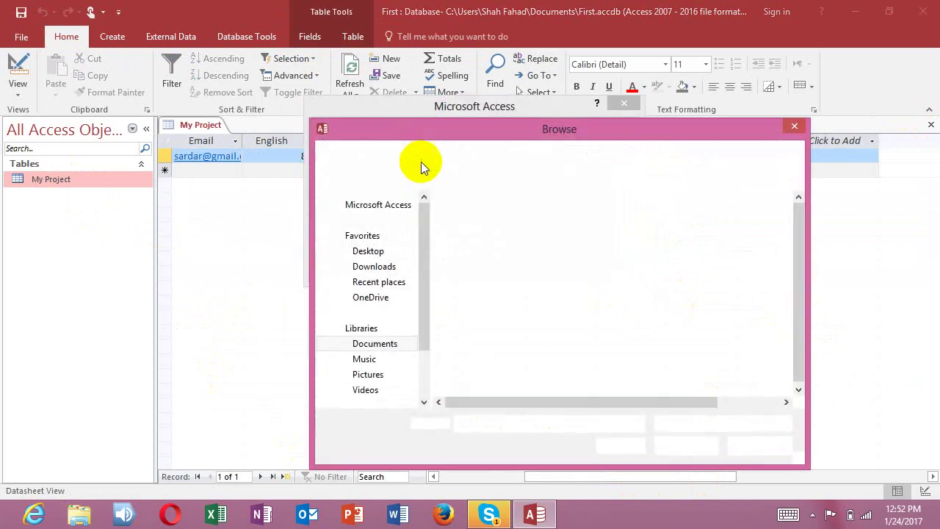
Step: Insert IMG_7948 from the Islamabad pics folder on drive D: into the Picture cell
left_click_drag(424, 253, 415, 301)
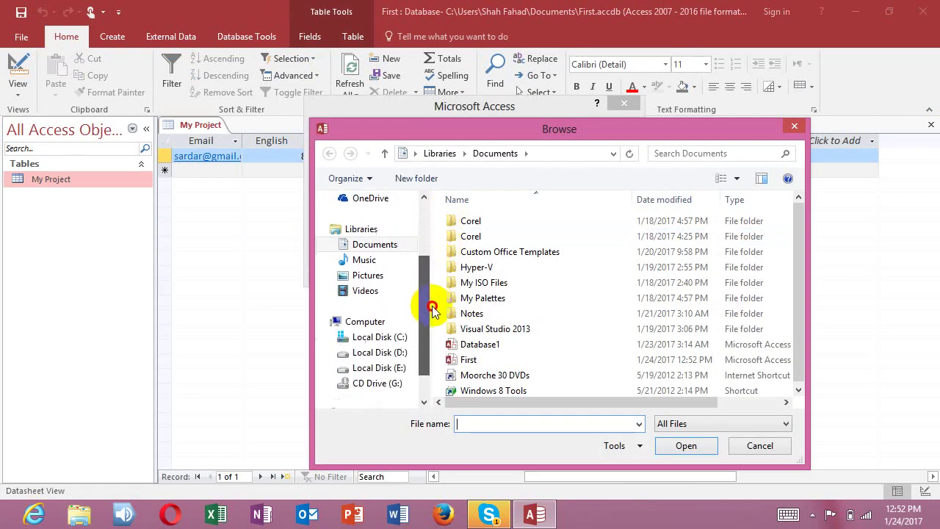
left_click(403, 351)
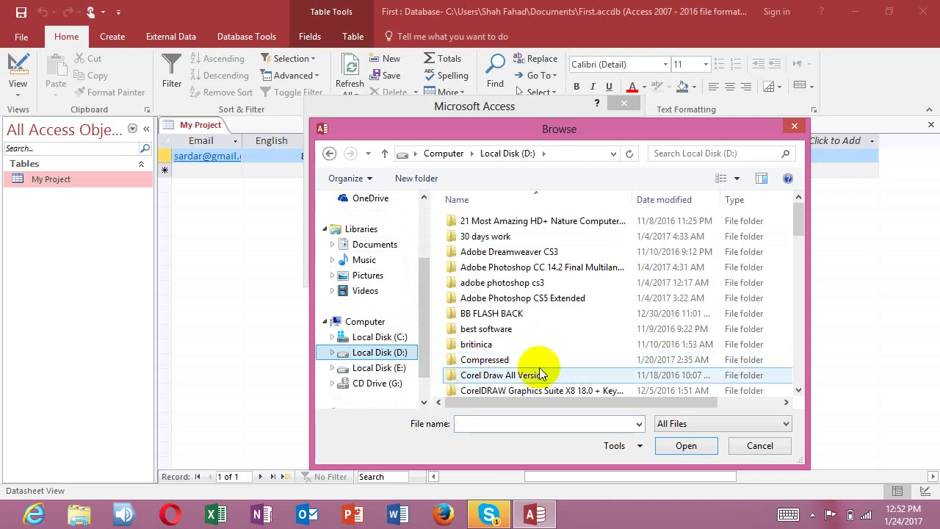
left_click_drag(802, 238, 803, 268)
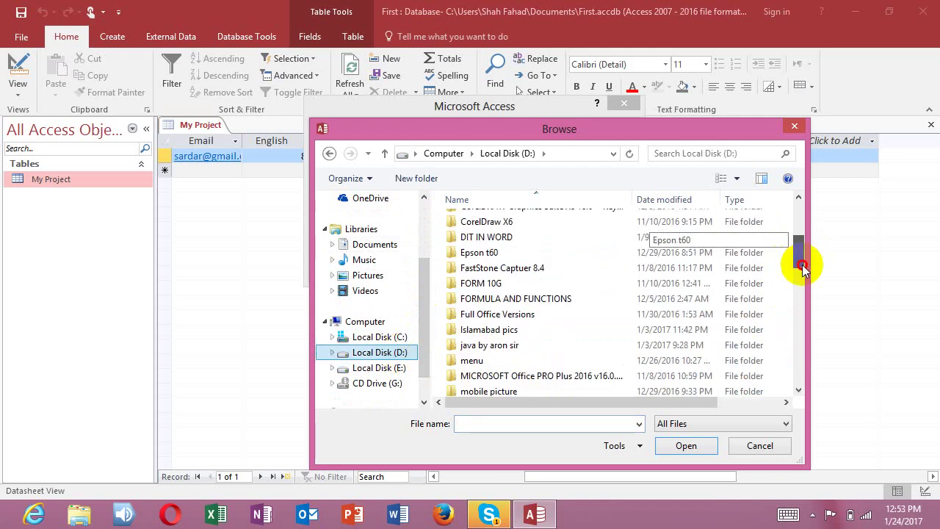
left_click(518, 335)
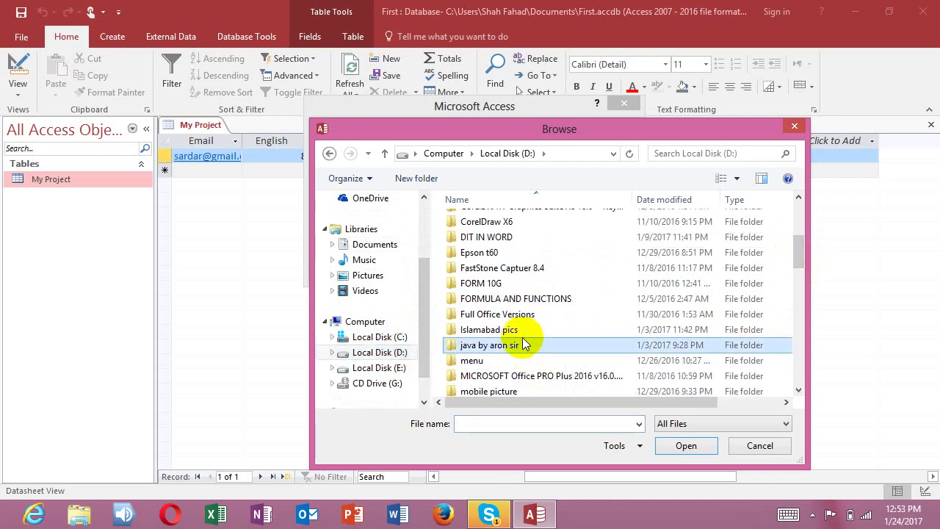
double_click(519, 336)
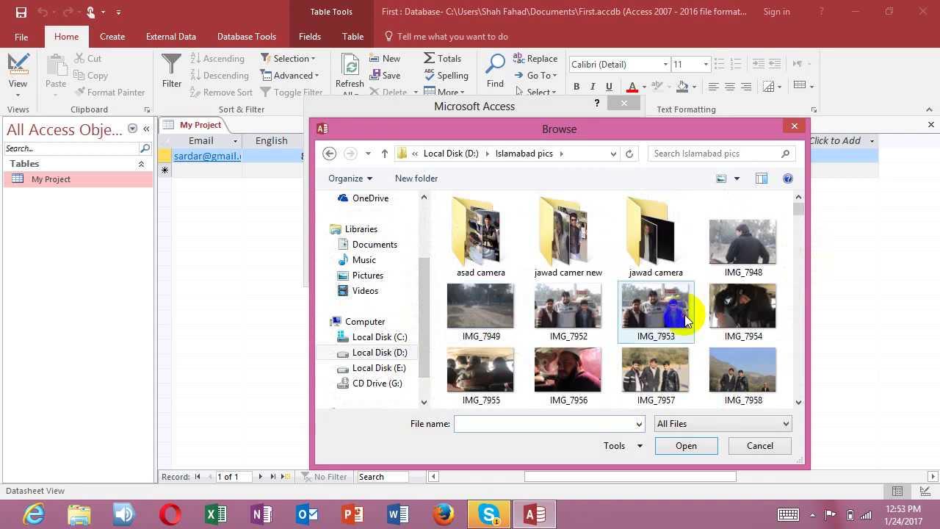
left_click(757, 241)
left_click(697, 441)
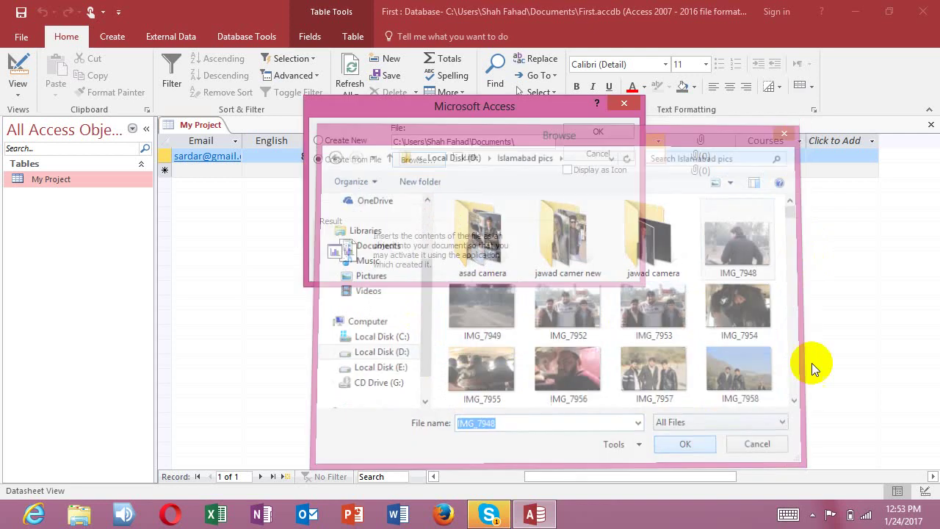
left_click(594, 131)
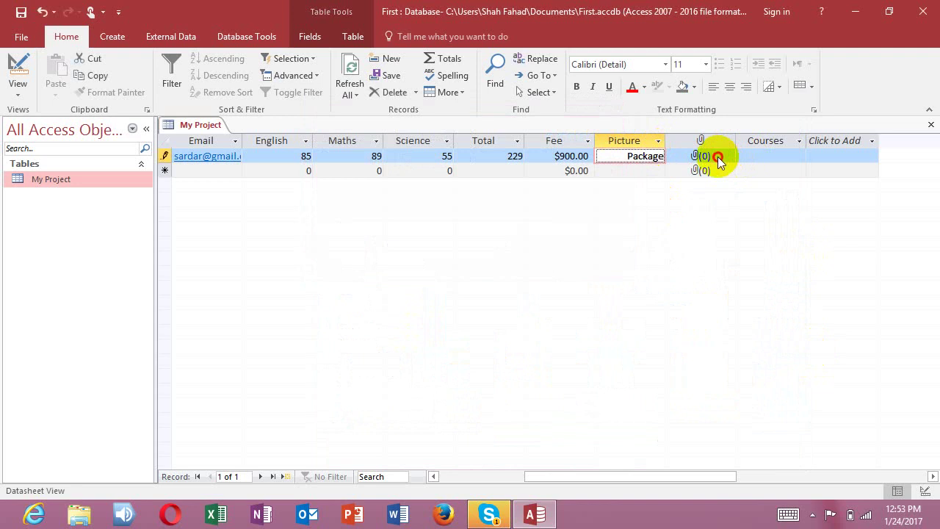
left_click(713, 156)
Step: Attach IMG_8056.JPG and IMG_8066.JPG to the first record
double_click(711, 157)
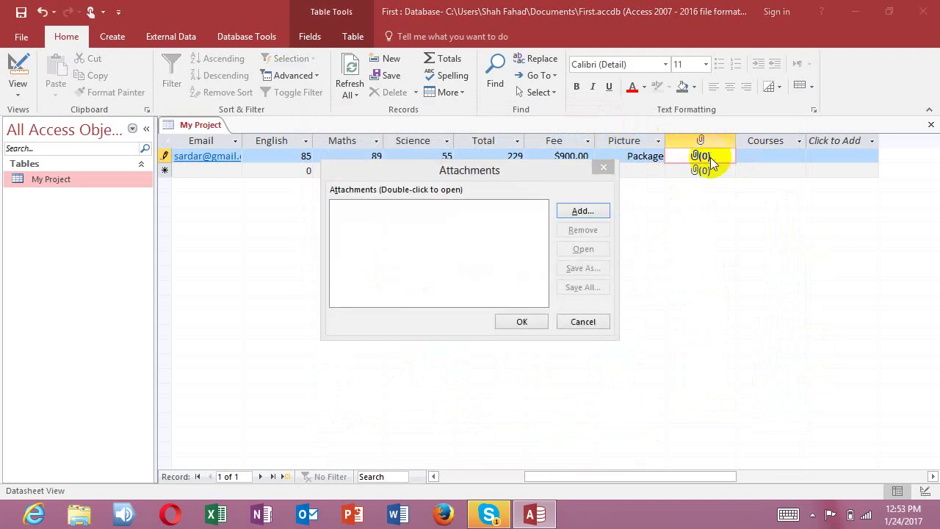
left_click(593, 205)
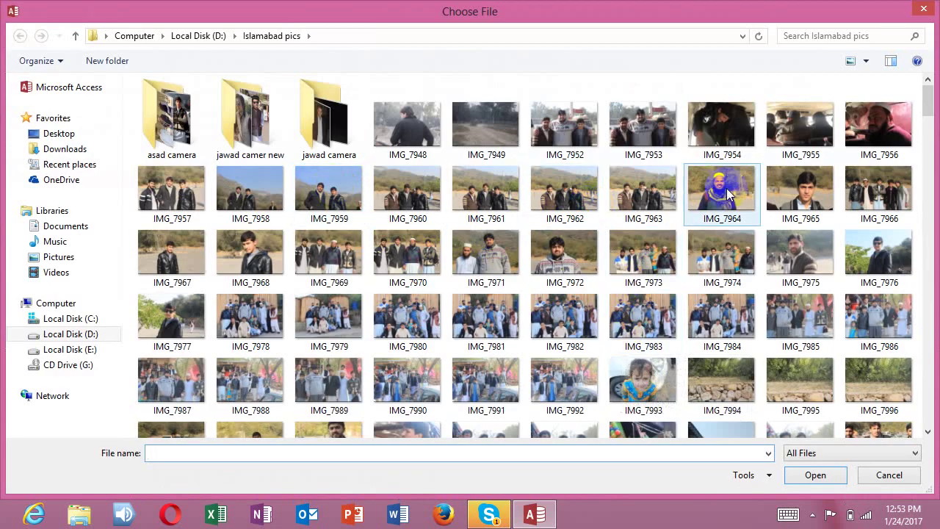
left_click(810, 385)
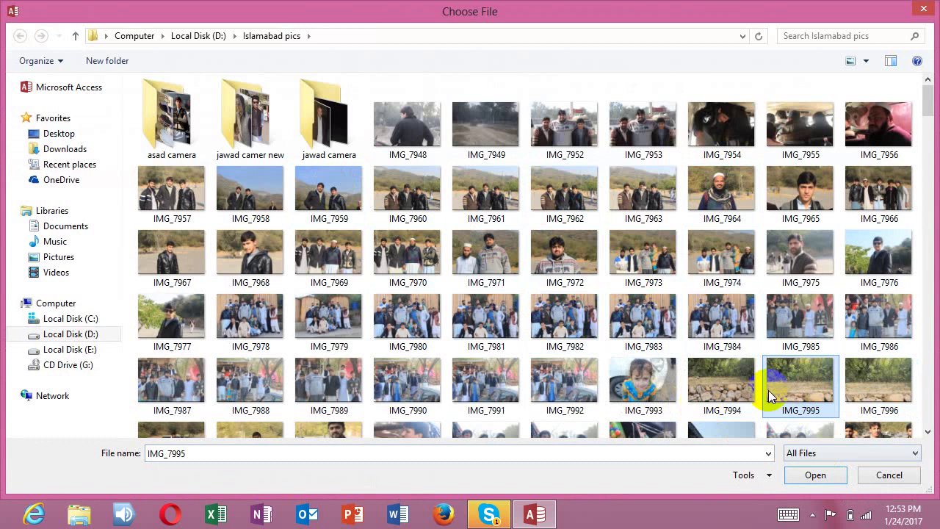
scroll(910, 345, "down", 5)
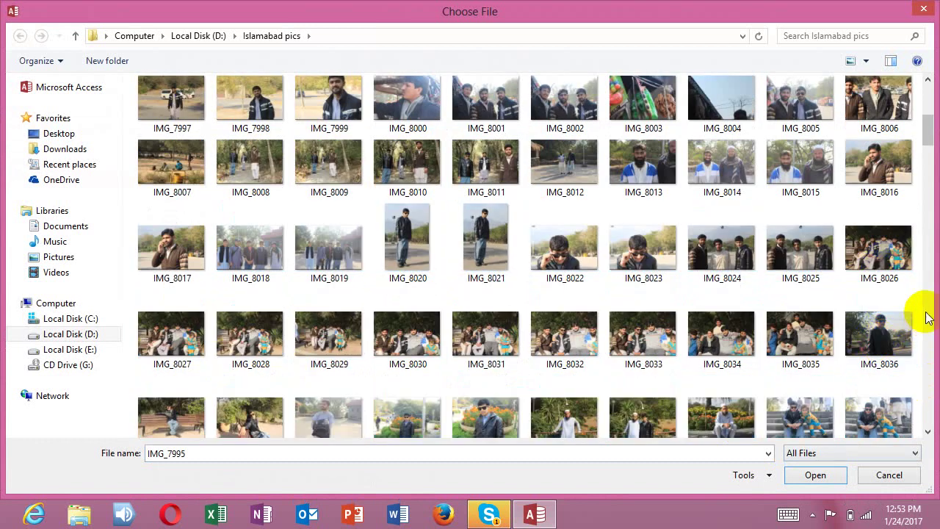
scroll(922, 334, "down", 4)
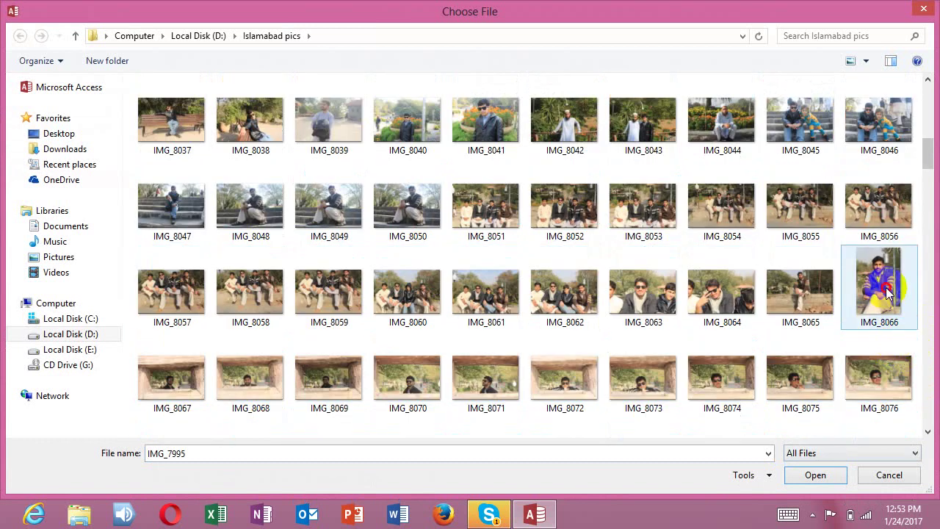
left_click(887, 293)
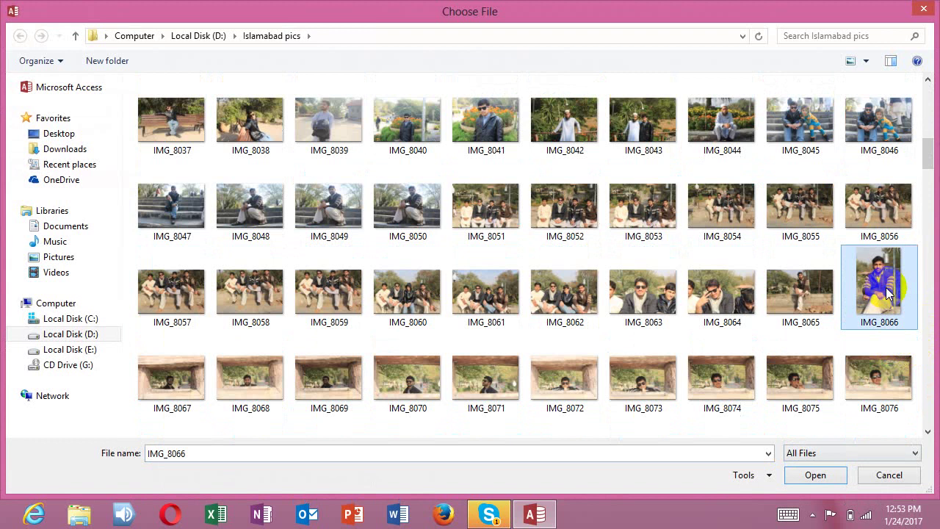
left_click(874, 213, "ctrl")
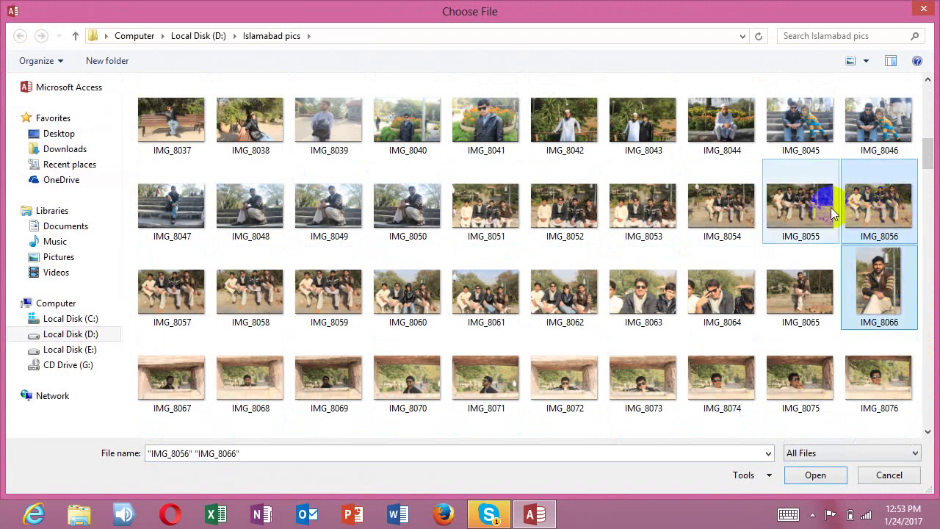
left_click(821, 473)
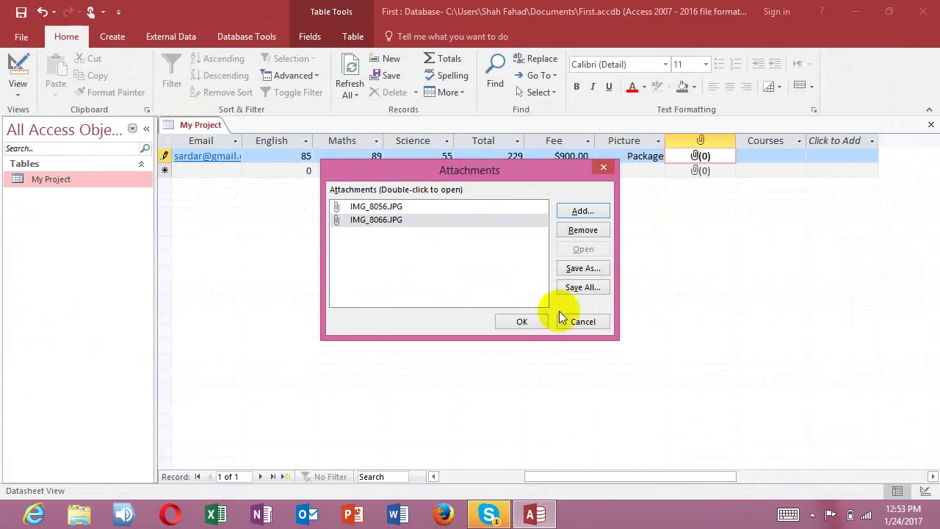
left_click(525, 321)
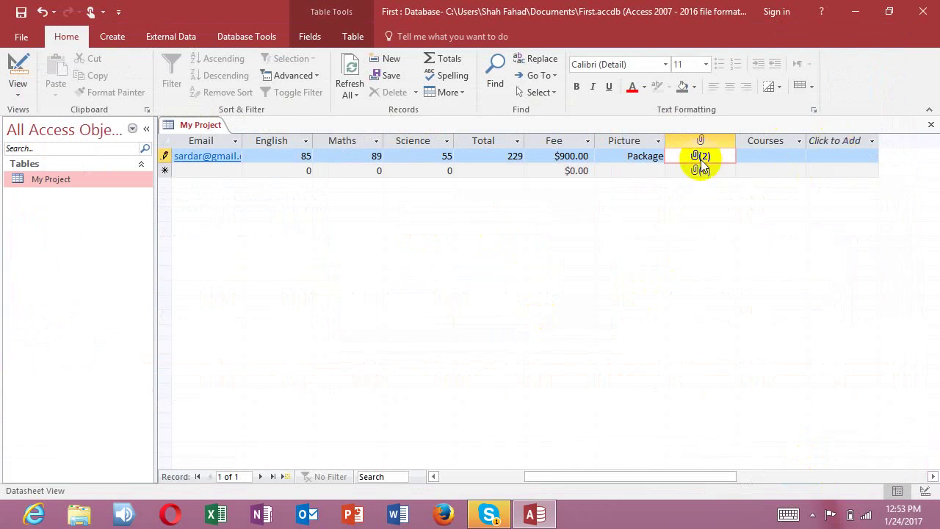
Step: Set the record's Courses value to Office and save the record
left_click(786, 160)
left_click(799, 155)
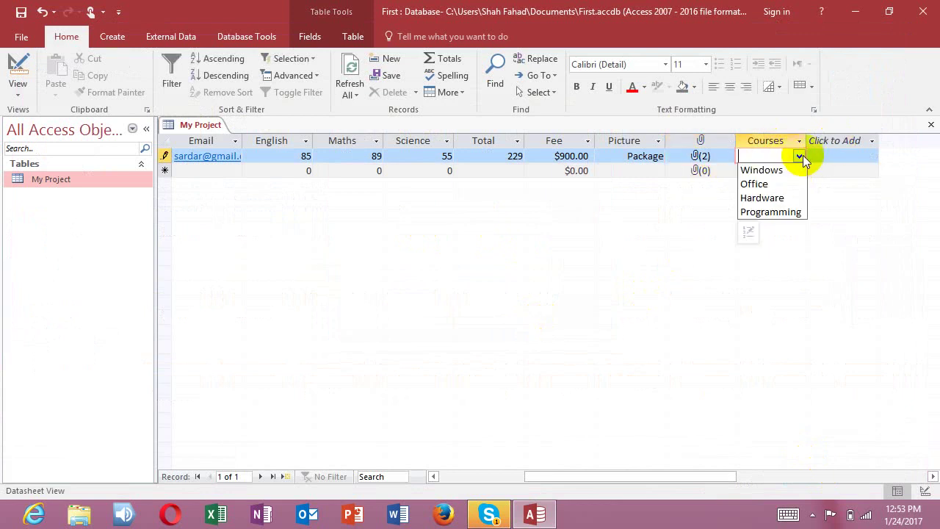
left_click(793, 185)
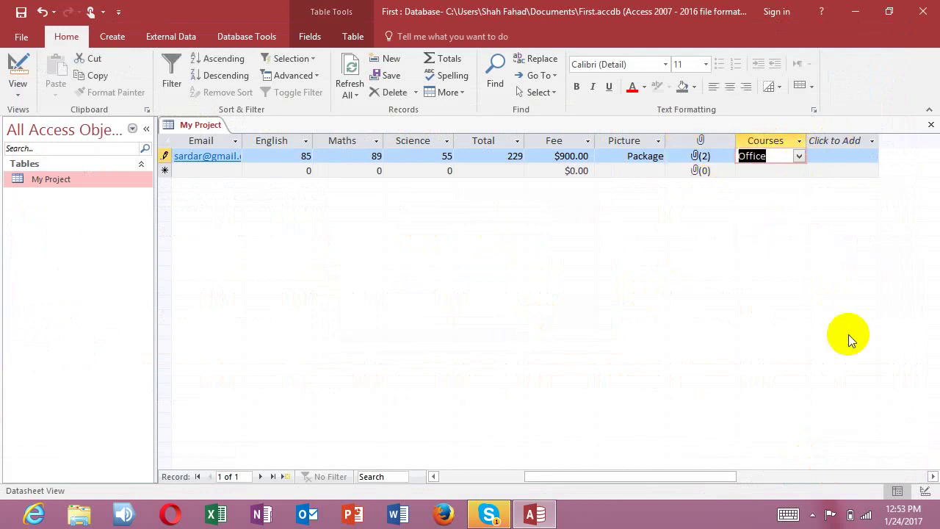
left_click(13, 15)
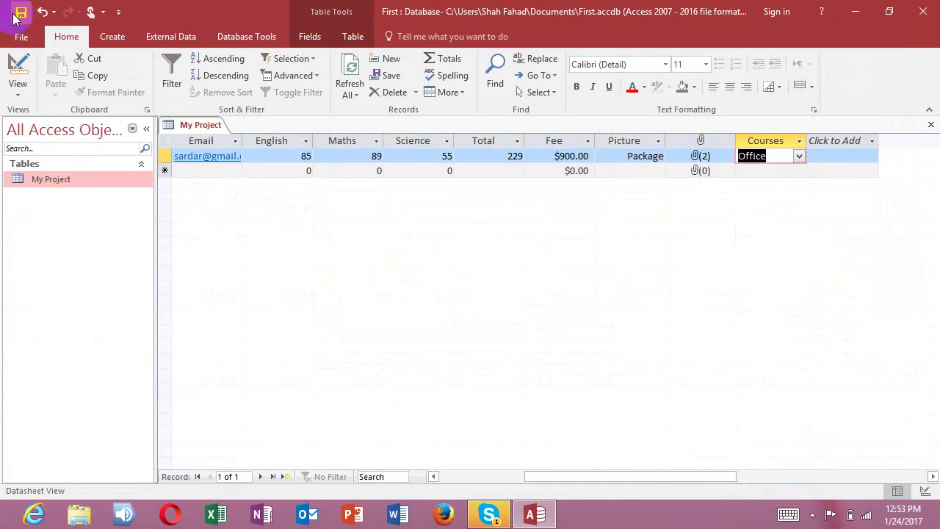
left_click_drag(661, 474, 532, 466)
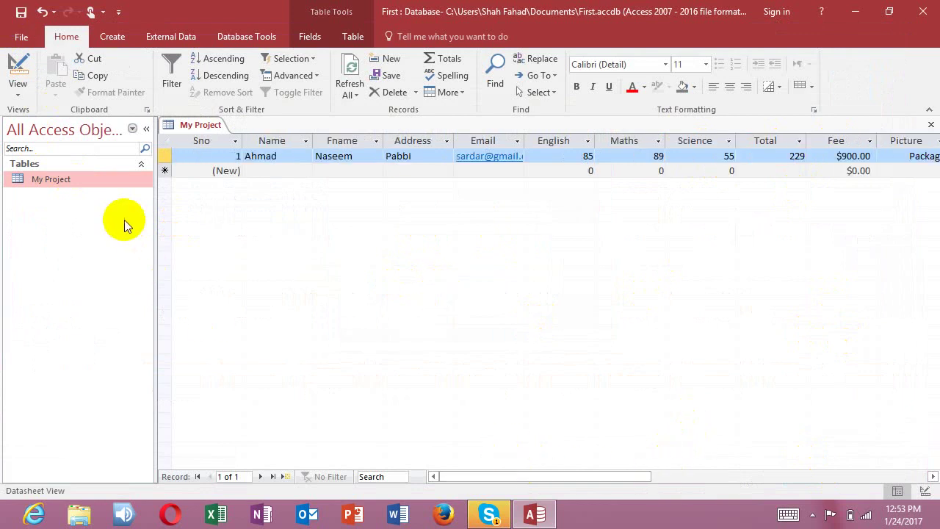
right_click(90, 181)
left_click(107, 192)
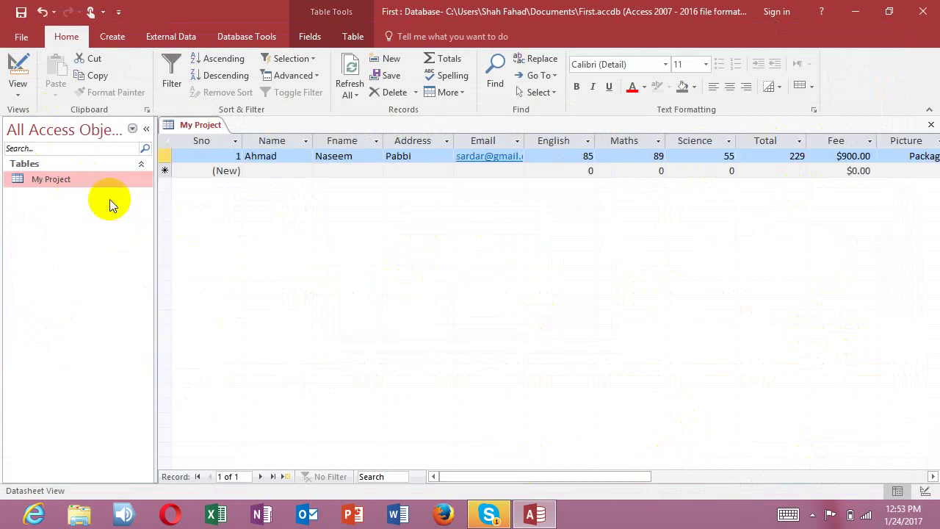
left_click(101, 181)
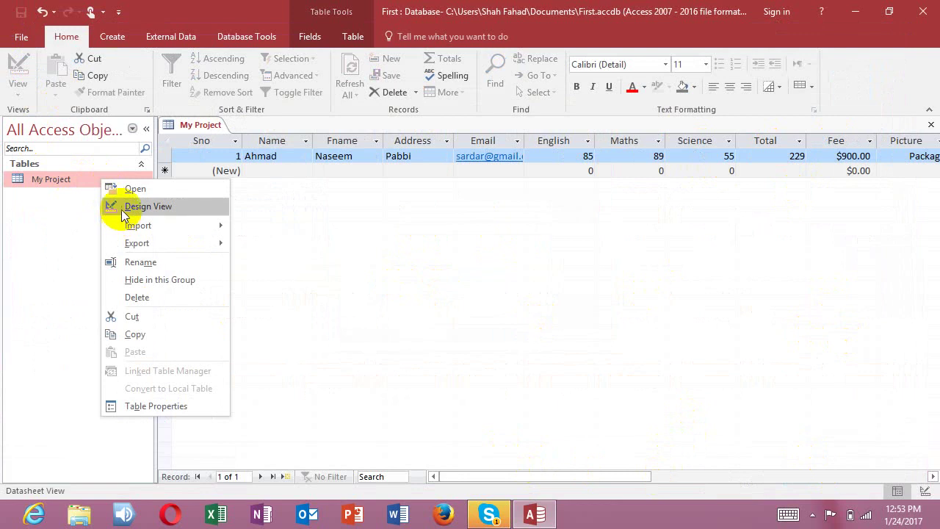
Step: Open My Project in Design View and move past the existing fields to a new empty row
left_click(121, 208)
left_click(405, 266)
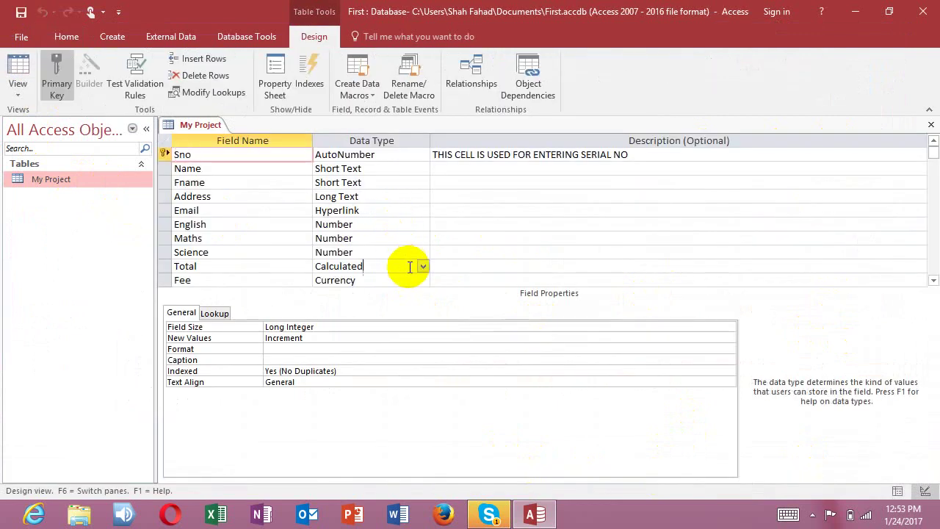
left_click(421, 266)
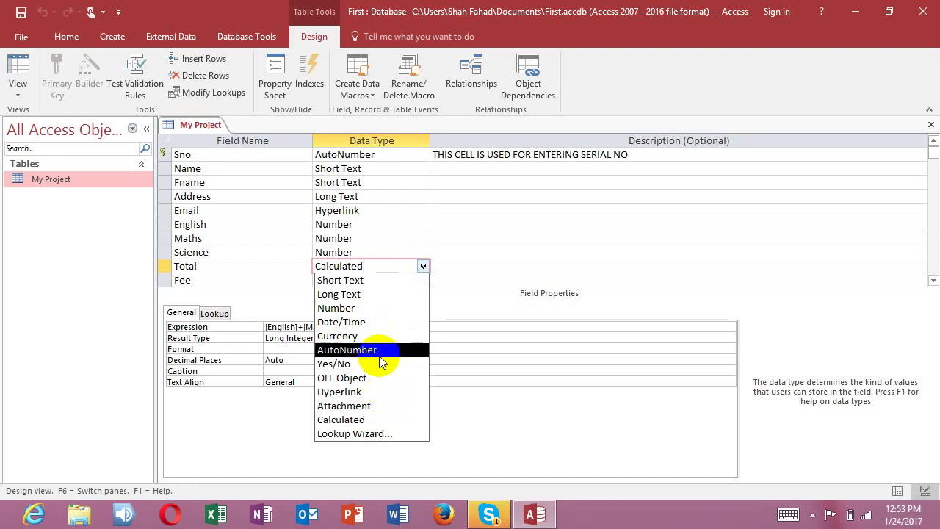
left_click(453, 264)
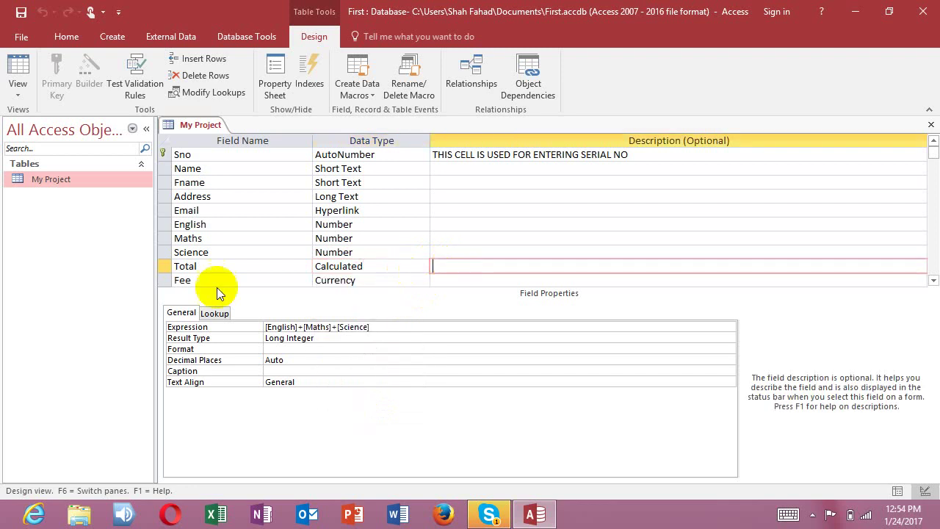
left_click(530, 279)
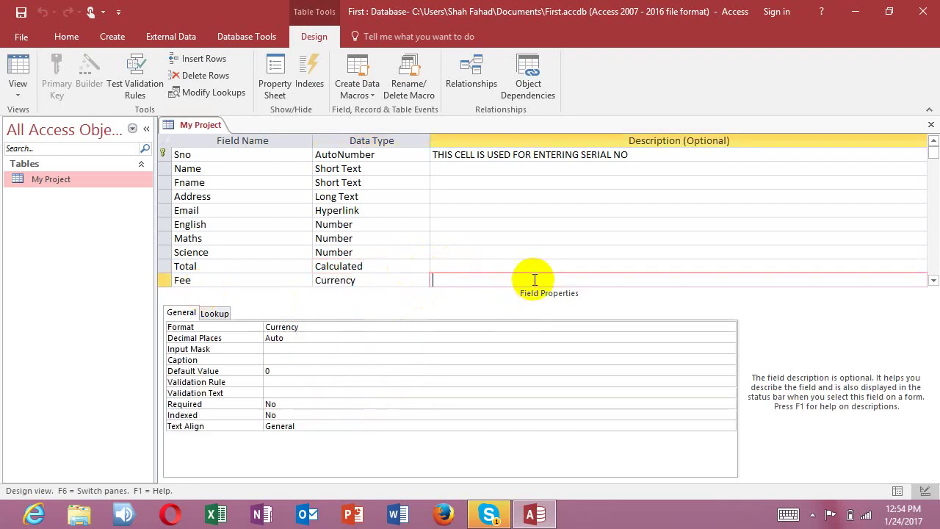
key("Tab")
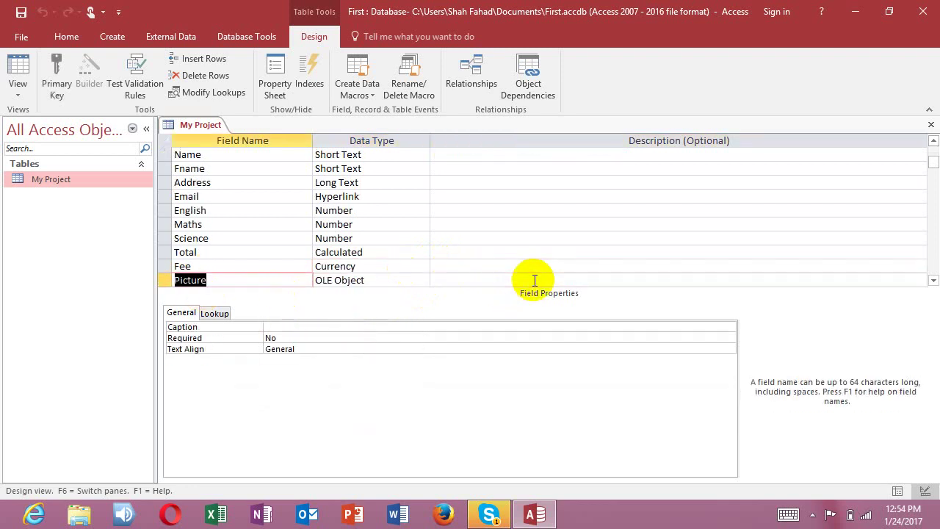
key("Tab")
key("Tab")
key("Tab")
key("Tab")
key("Tab")
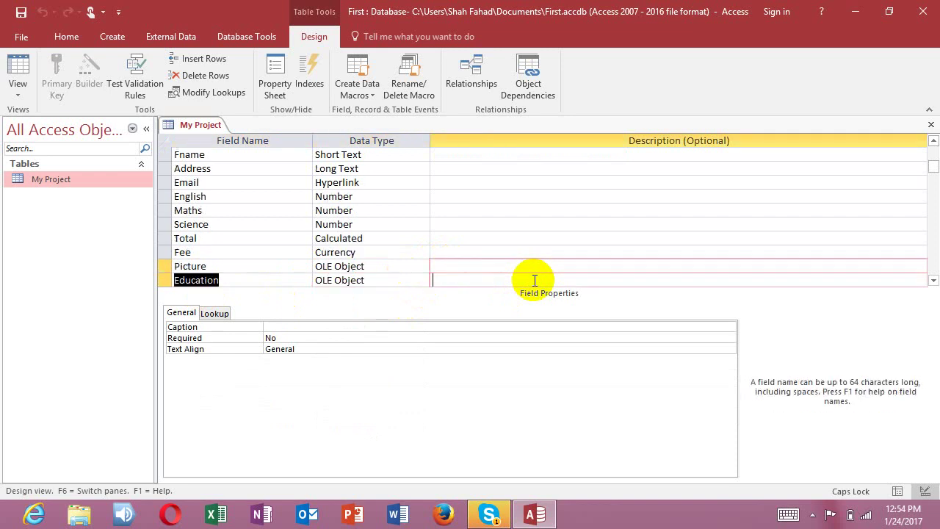
key("Tab")
key("Tab")
key("Tab")
key("Tab")
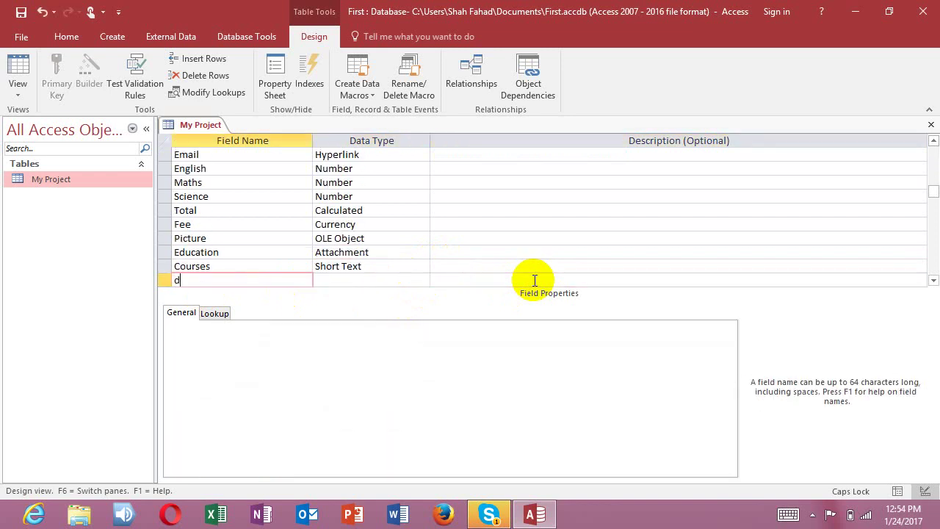
Step: Add a DOB field of type Date/Time and a MARRIED field of type Yes/No
type("DOB")
key("Tab")
type("d")
key("Tab")
key("Tab")
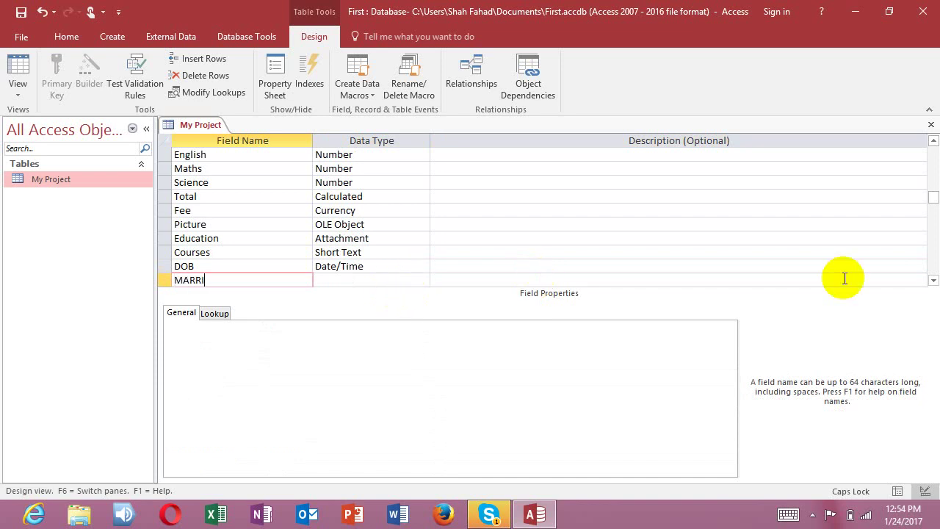
type("D")
key("Tab")
type("Y")
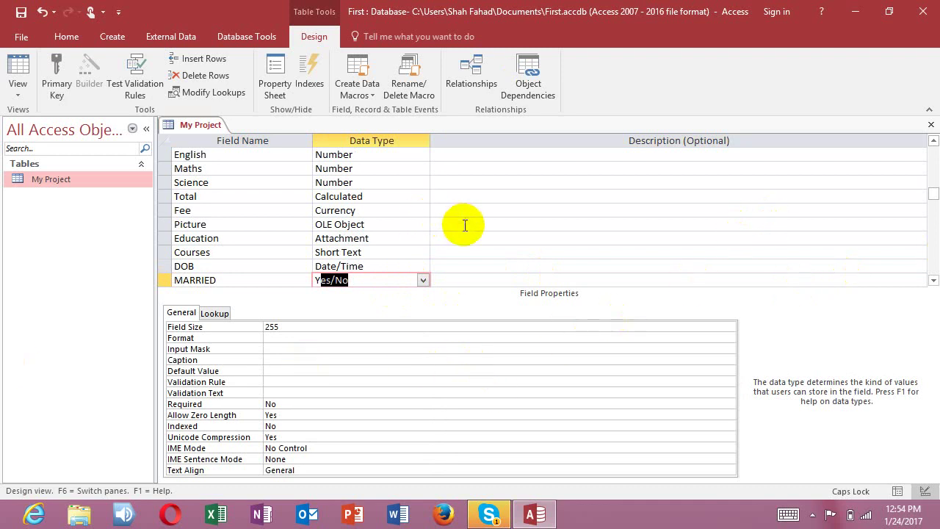
Step: Close the My Project design and save the changes
scroll(456, 222, "up", 2)
scroll(389, 176, "down", 3)
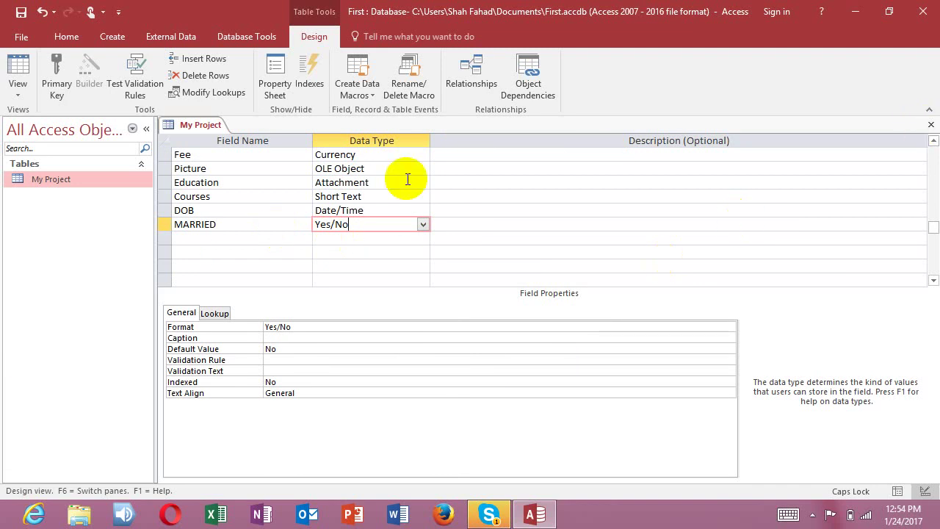
left_click(930, 124)
left_click(415, 299)
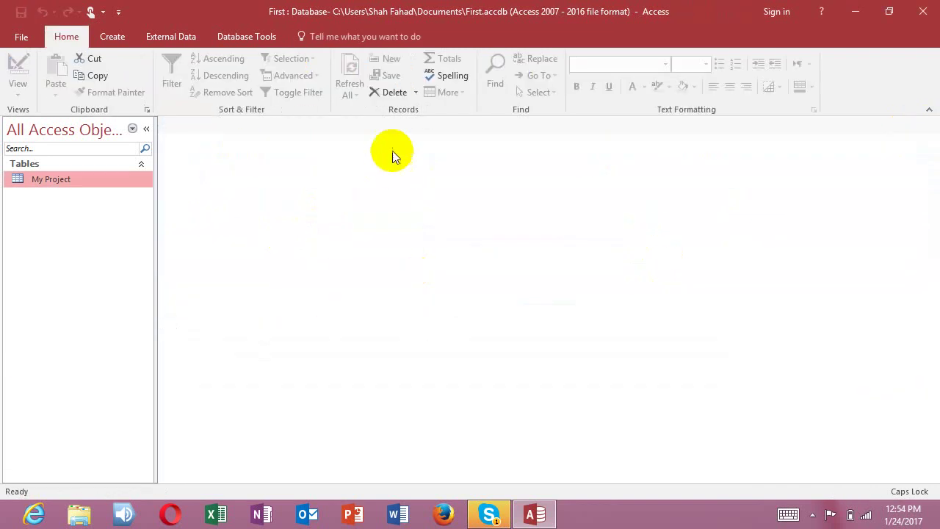